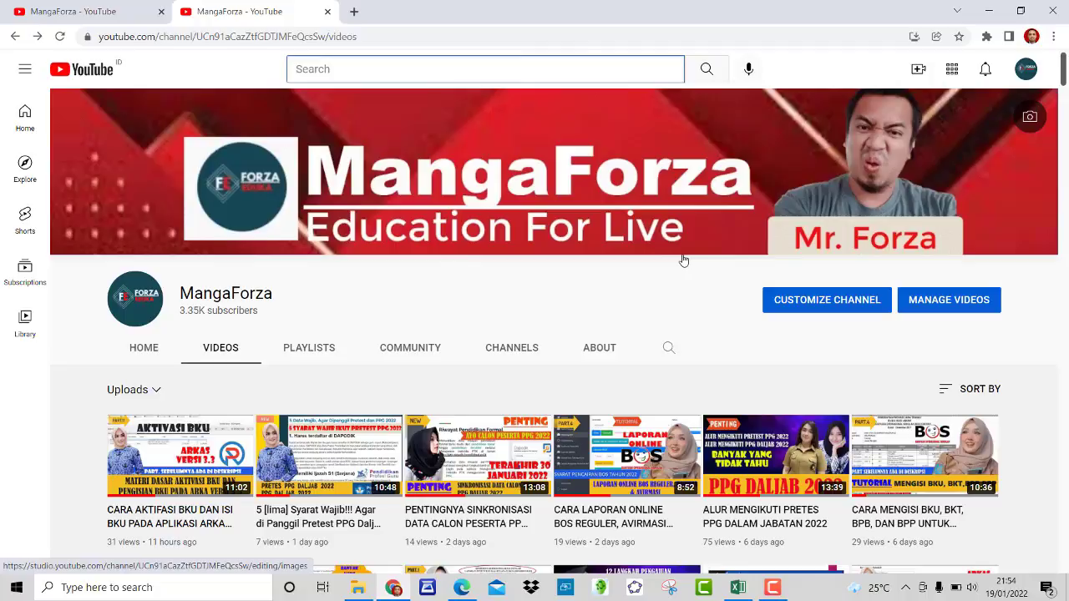
# Step: Minimize the YouTube, PDF and Excel windows, close Excel Help, and launch ARKAS
pyautogui.scroll(-4, 681, 259)
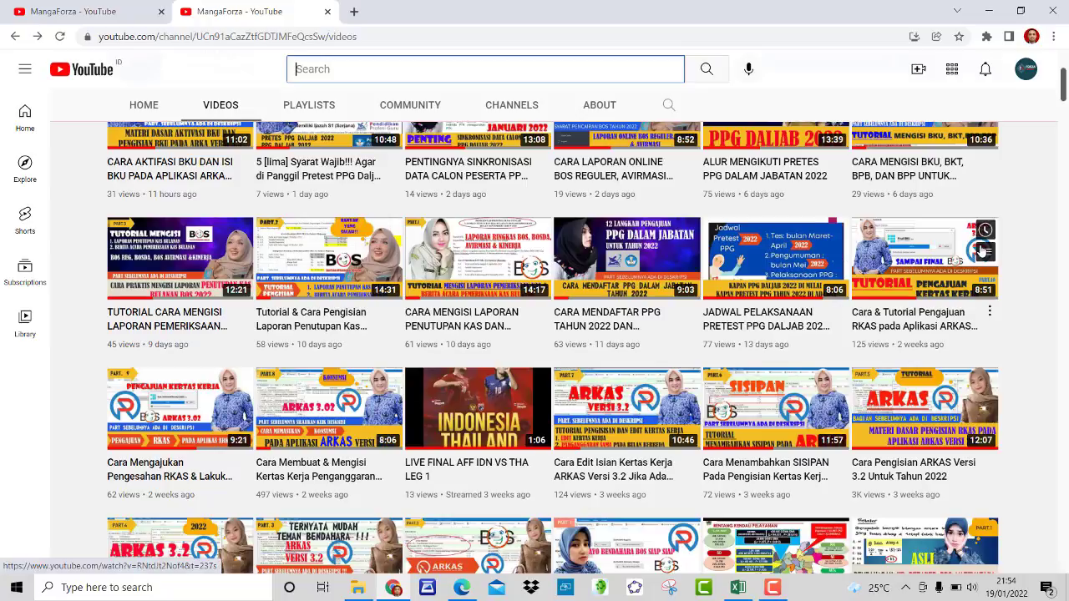
pyautogui.scroll(-3, 783, 275)
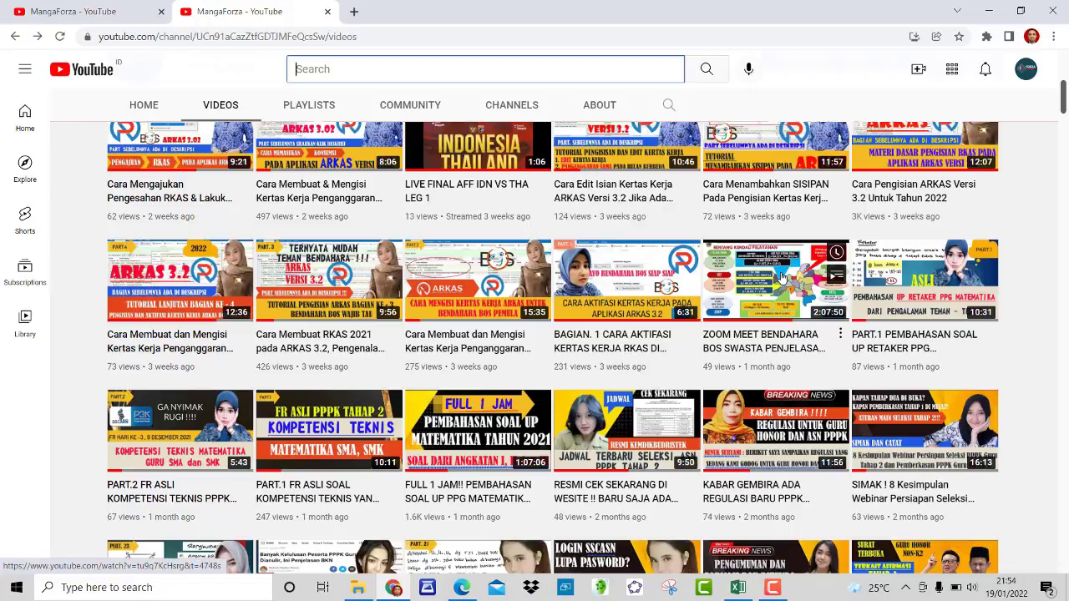
pyautogui.scroll(-3, 782, 276)
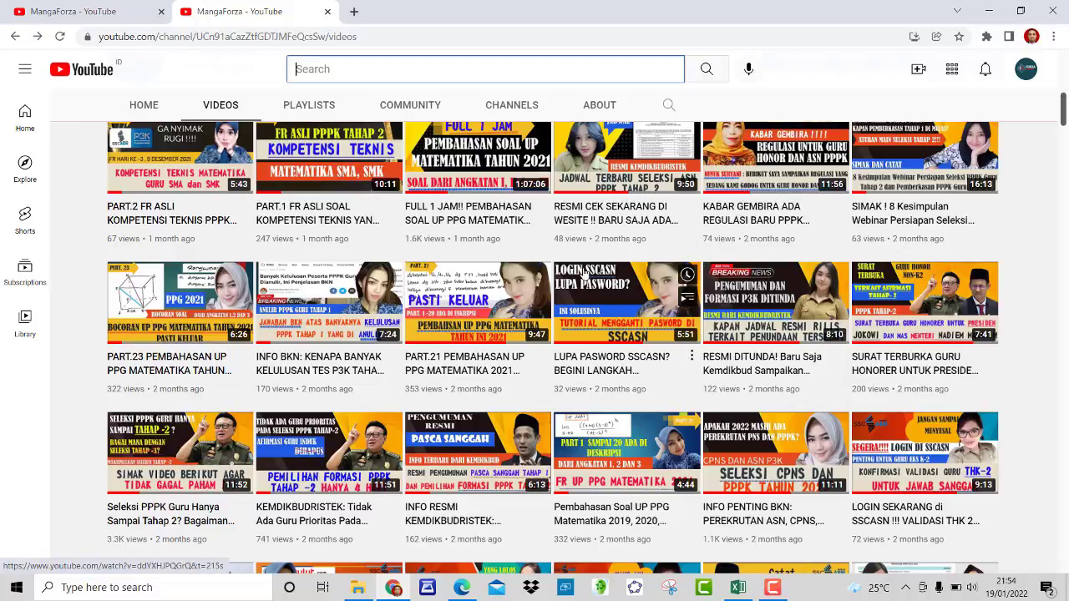
pyautogui.scroll(-3, 585, 276)
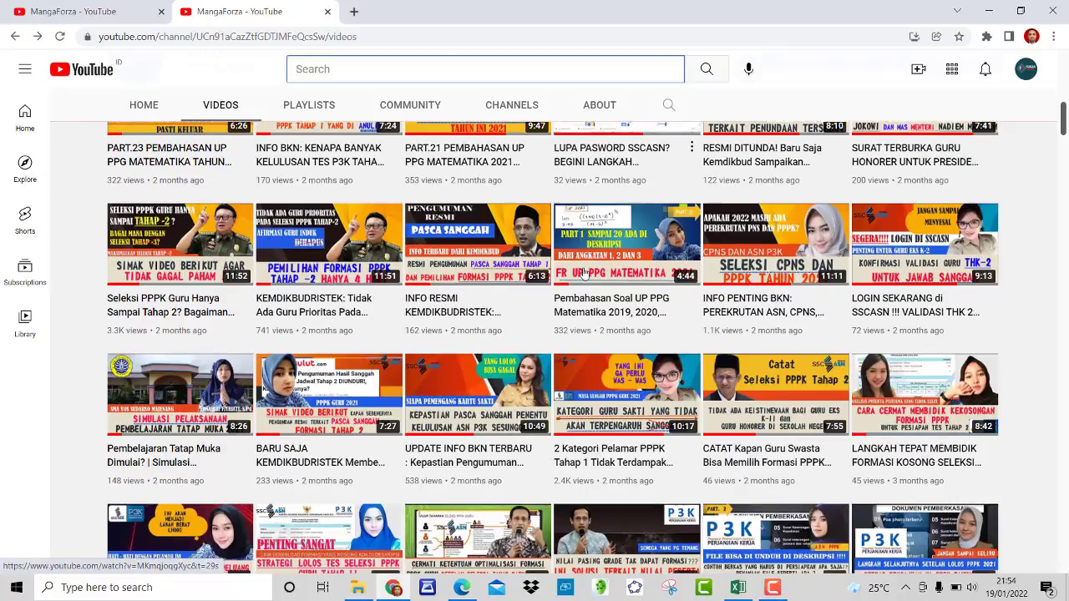
pyautogui.scroll(-1, 585, 275)
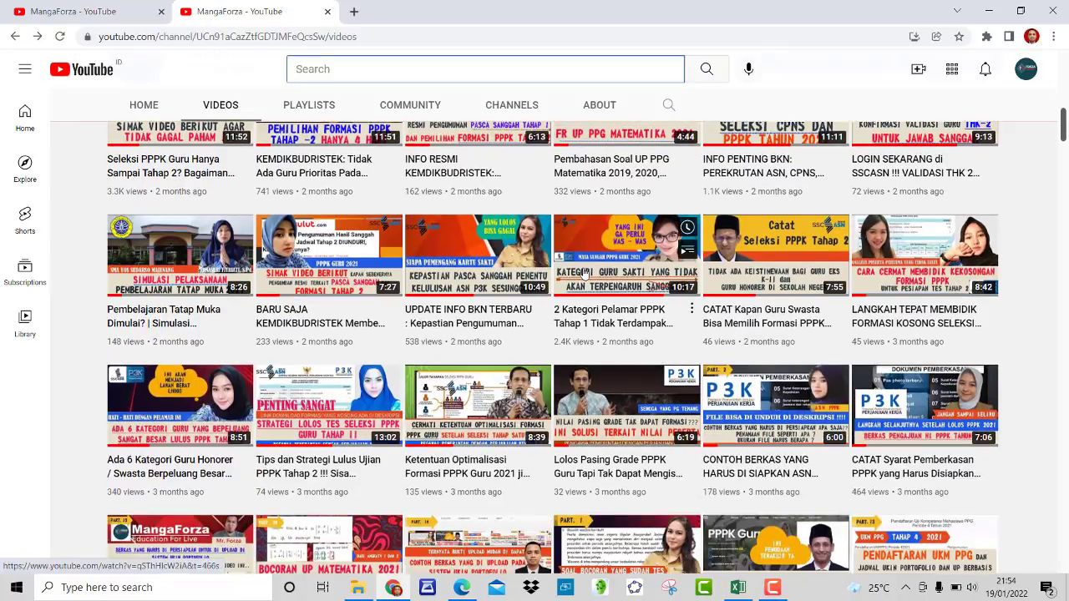
pyautogui.scroll(-2, 585, 276)
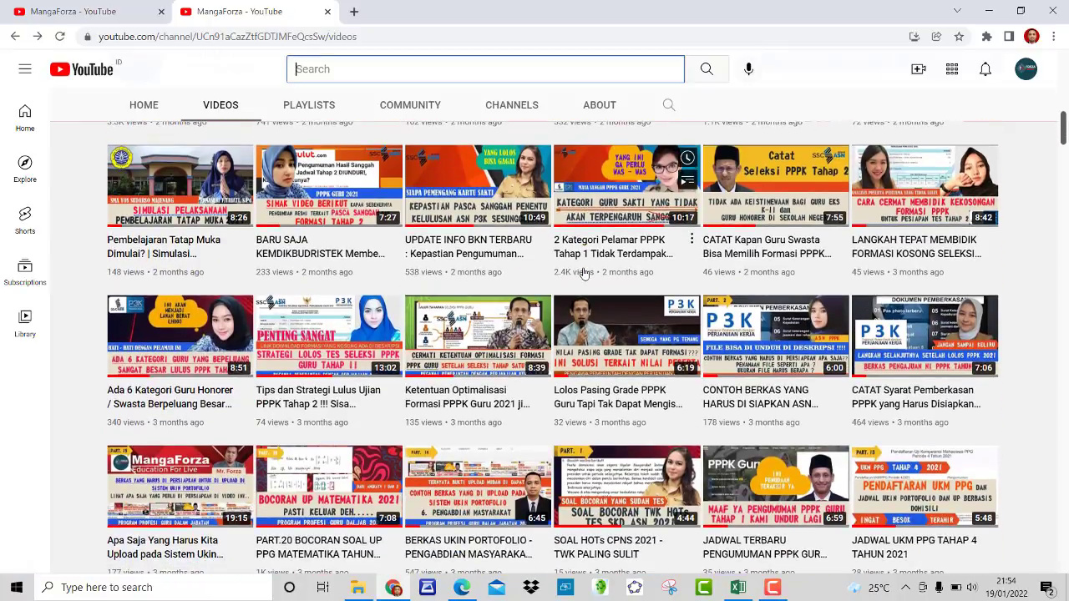
pyautogui.scroll(12, 586, 275)
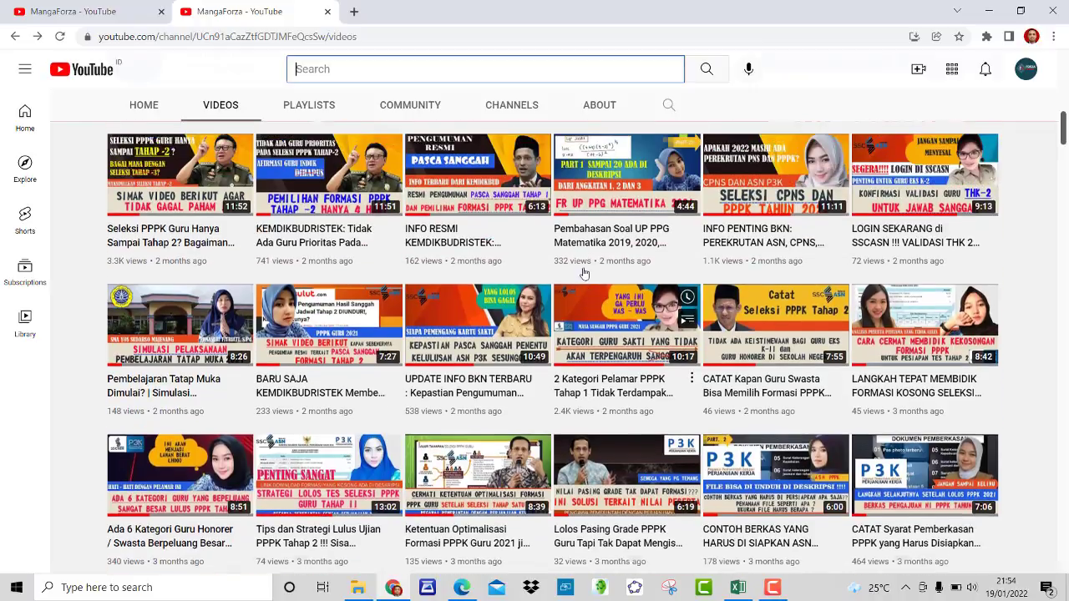
pyautogui.scroll(6, 585, 273)
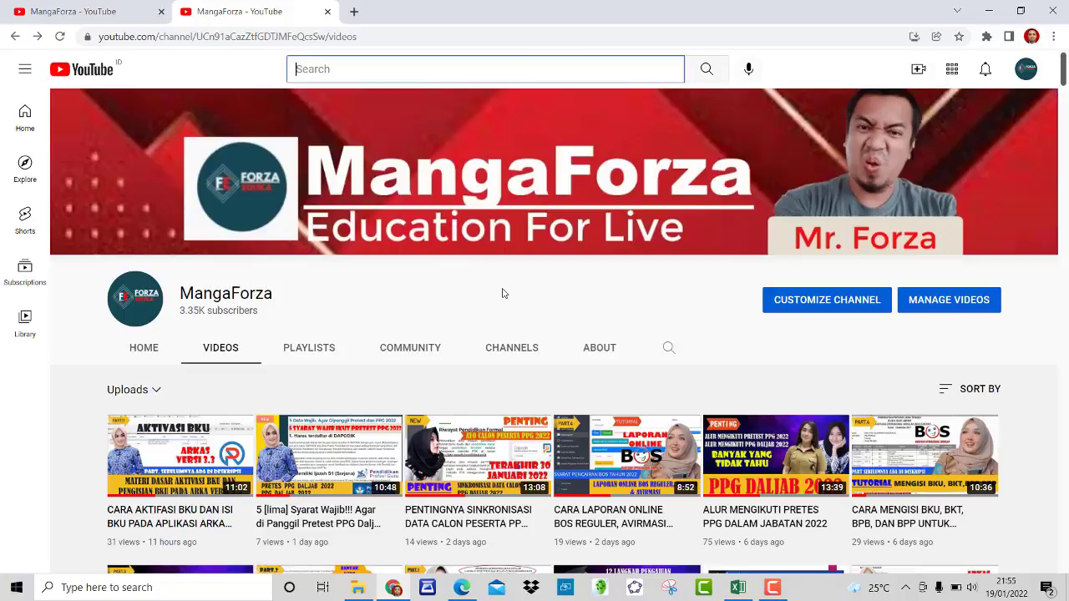
pyautogui.scroll(-2, 502, 293)
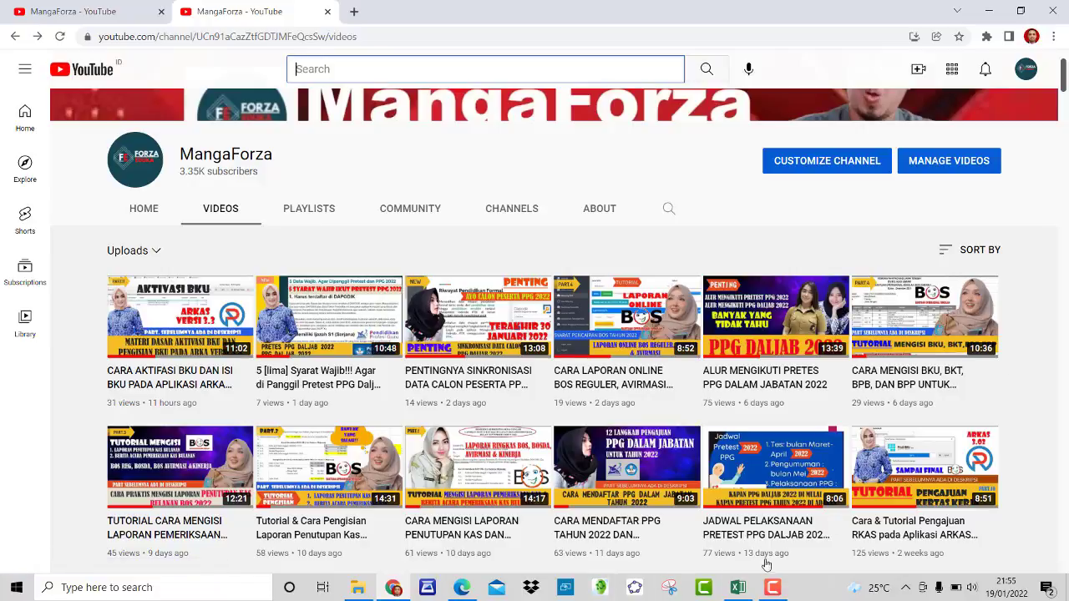
pyautogui.click(990, 12)
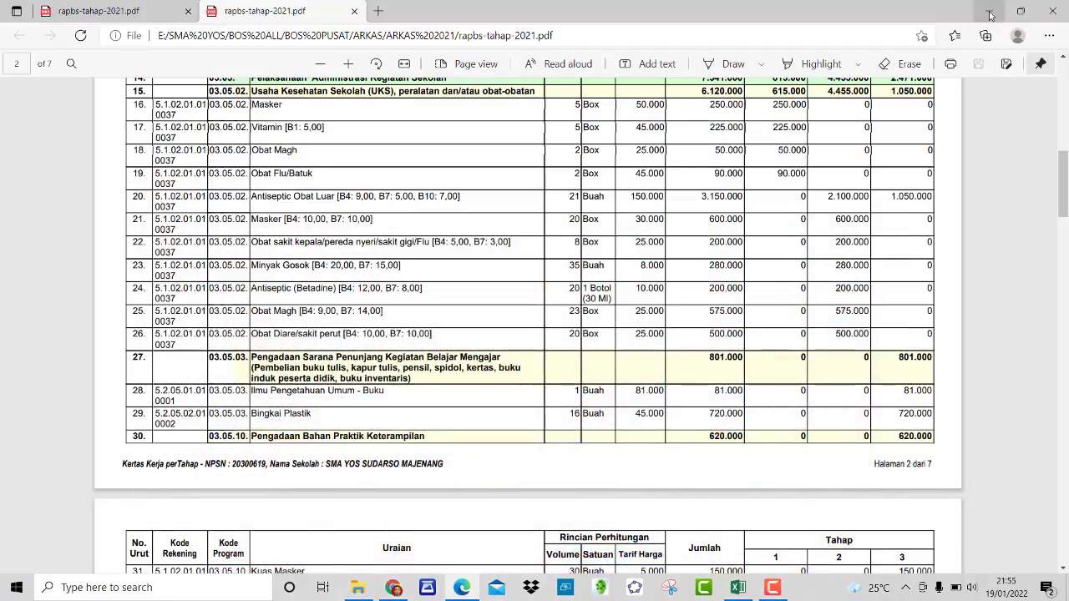
pyautogui.click(990, 11)
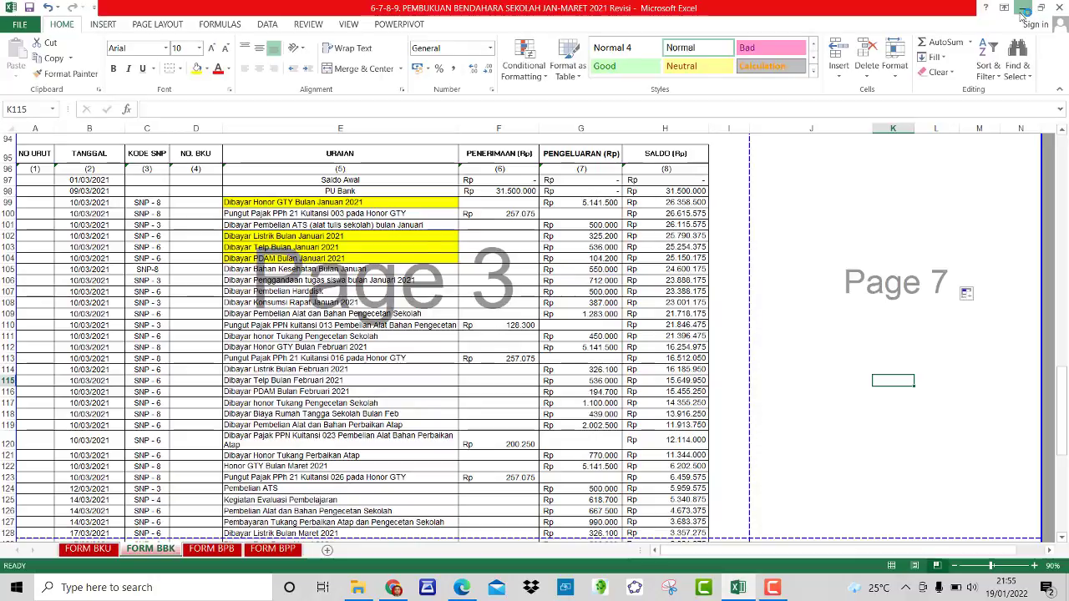
pyautogui.click(1022, 8)
pyautogui.click(659, 106)
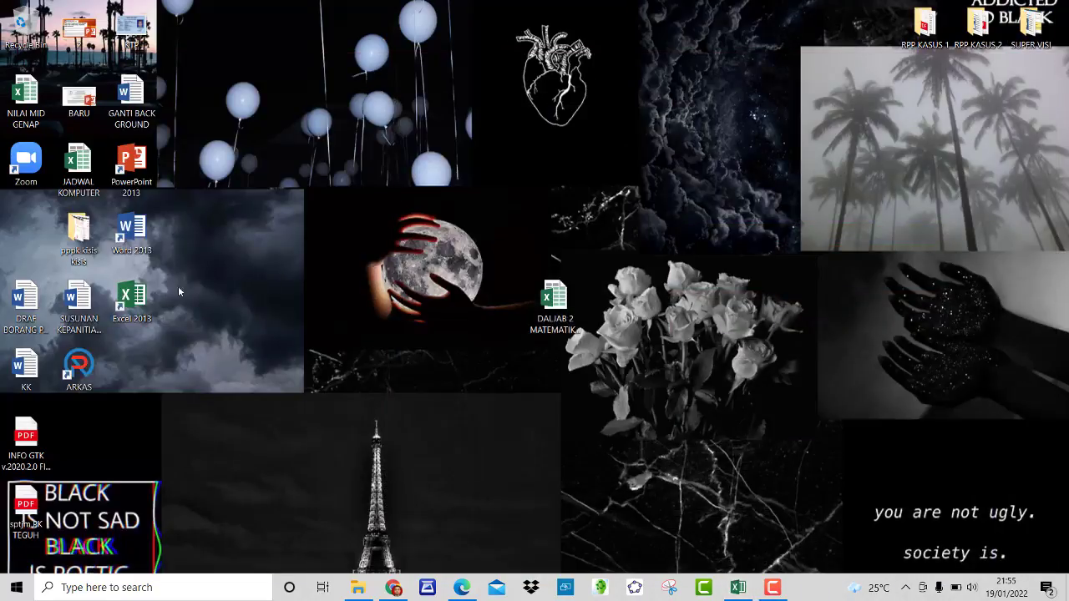
pyautogui.doubleClick(79, 364)
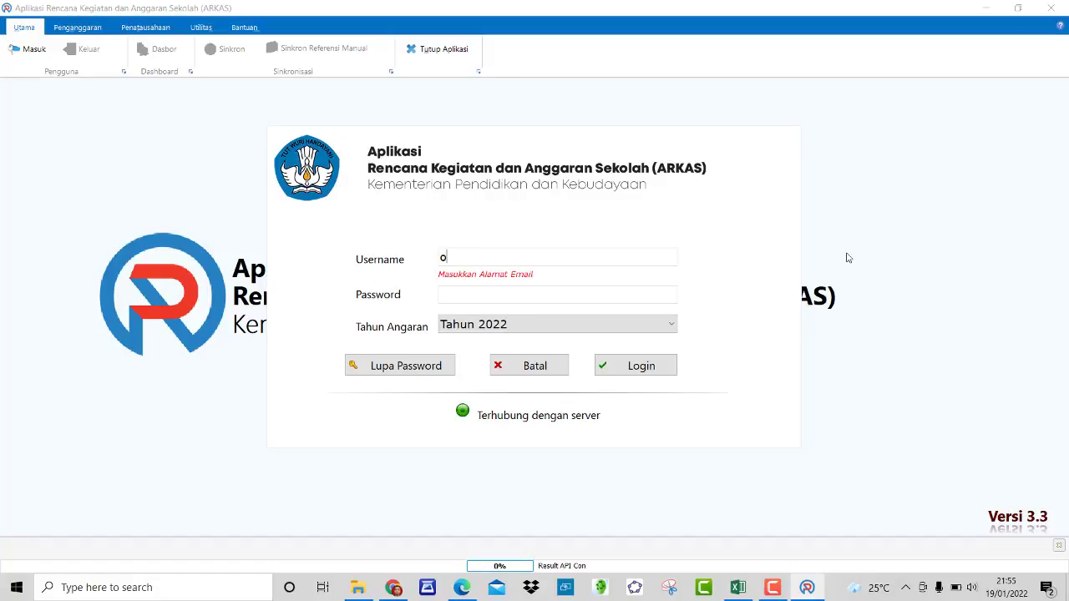
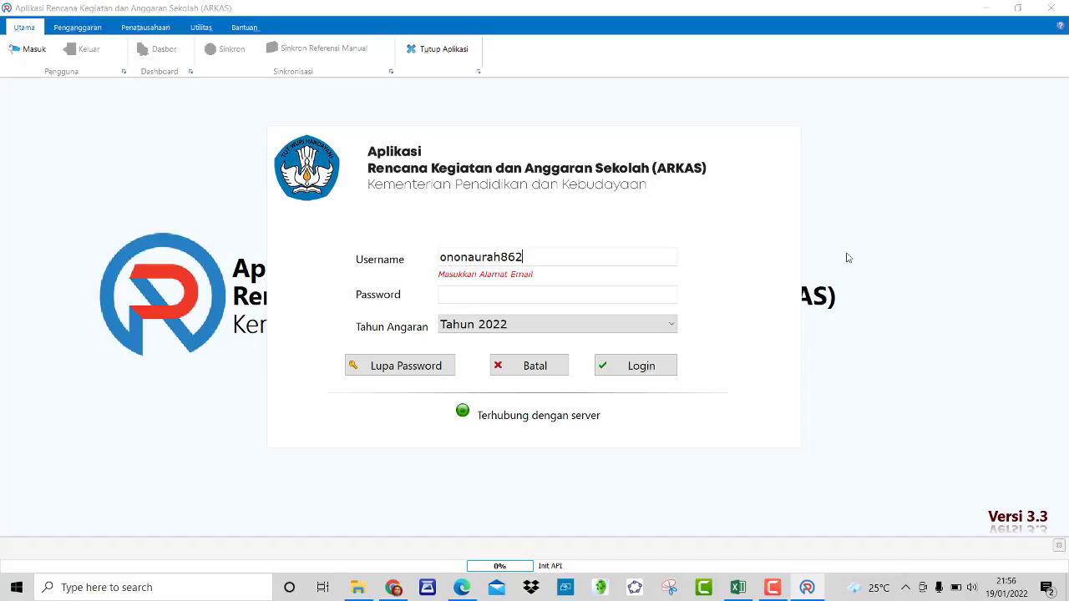
# Step: Enter the school account's e-mail username and password on the login form
pyautogui.click(528, 294)
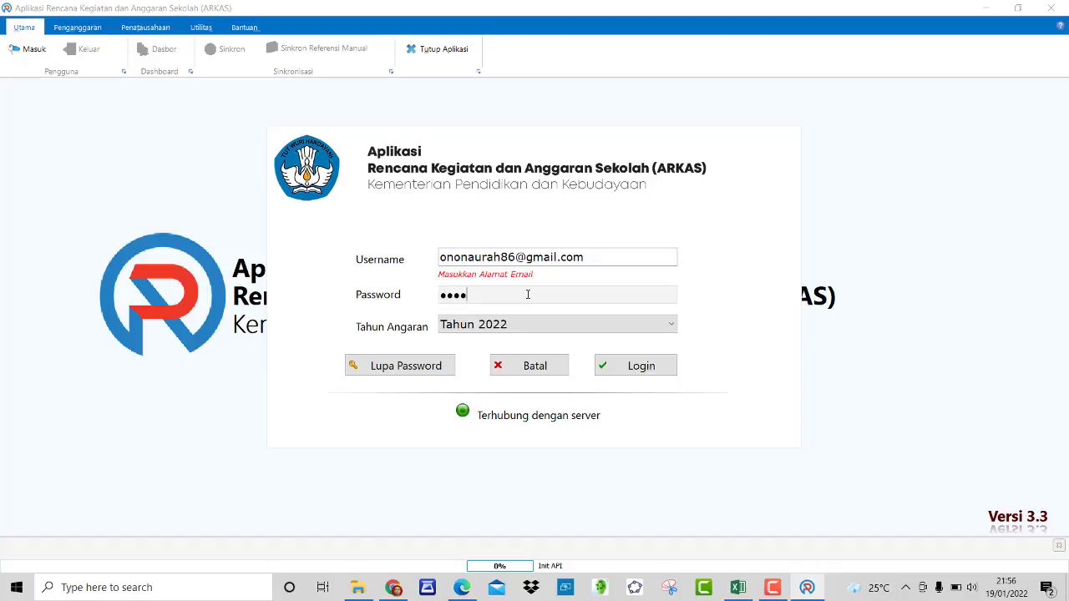
pyautogui.write('•••••••••')
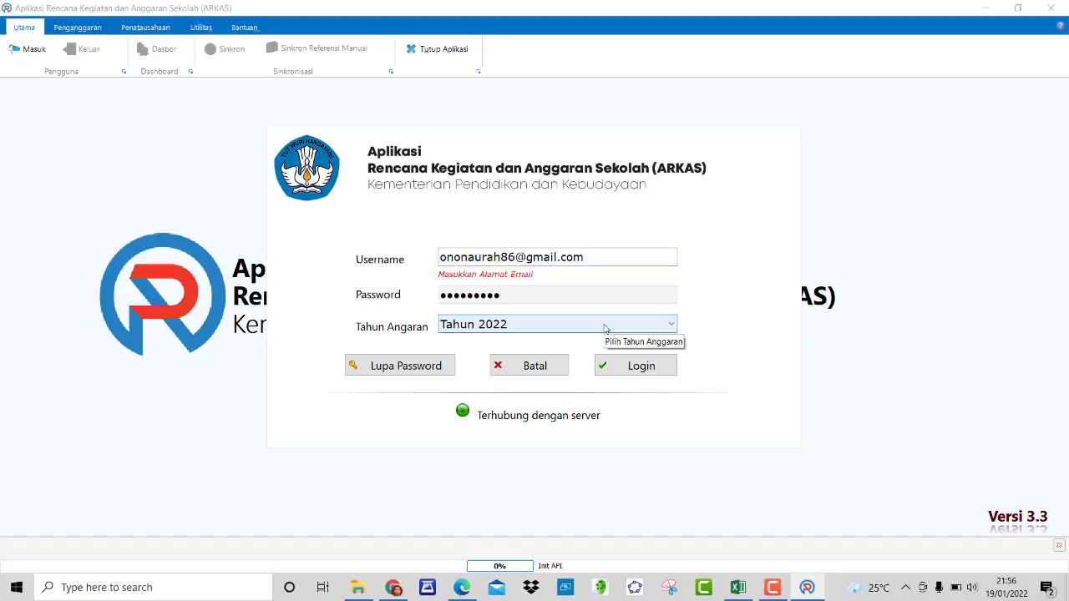
# Step: Set Tahun Anggaran to Tahun 2021 and log in
pyautogui.click(604, 328)
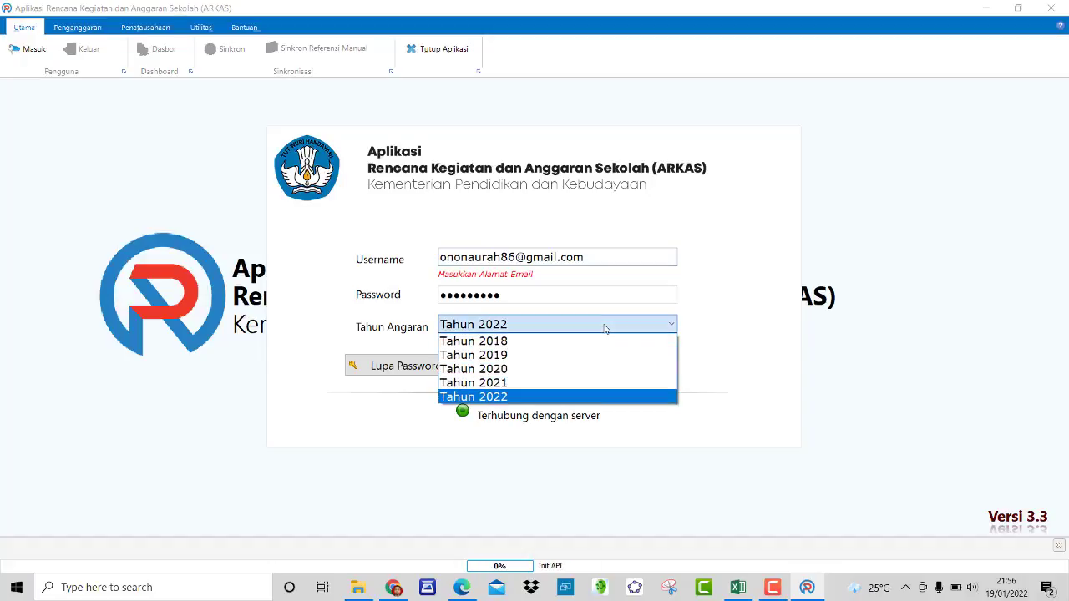
pyautogui.click(539, 382)
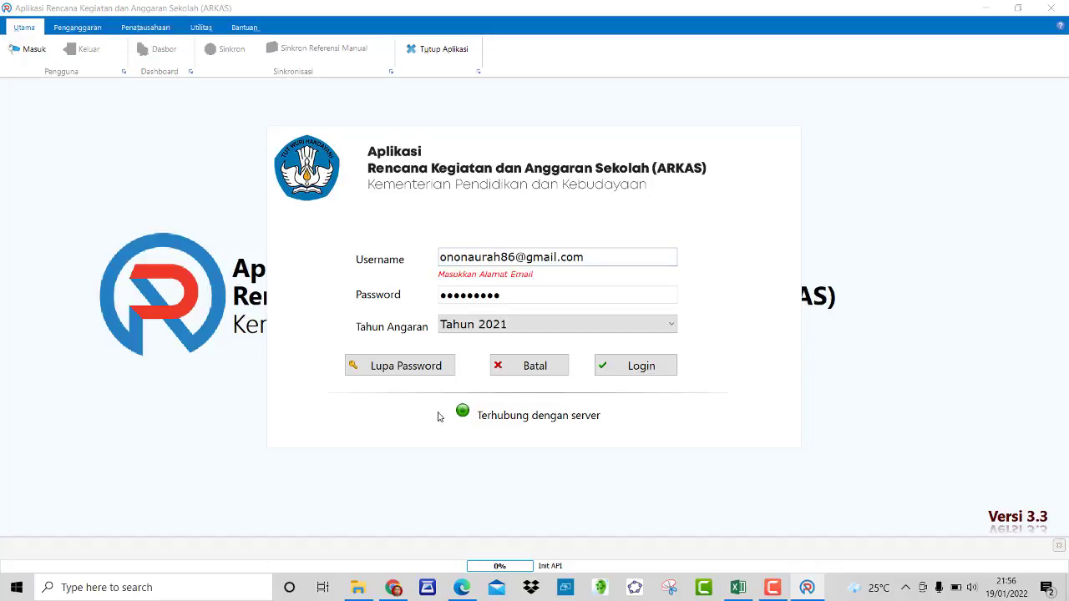
pyautogui.click(656, 370)
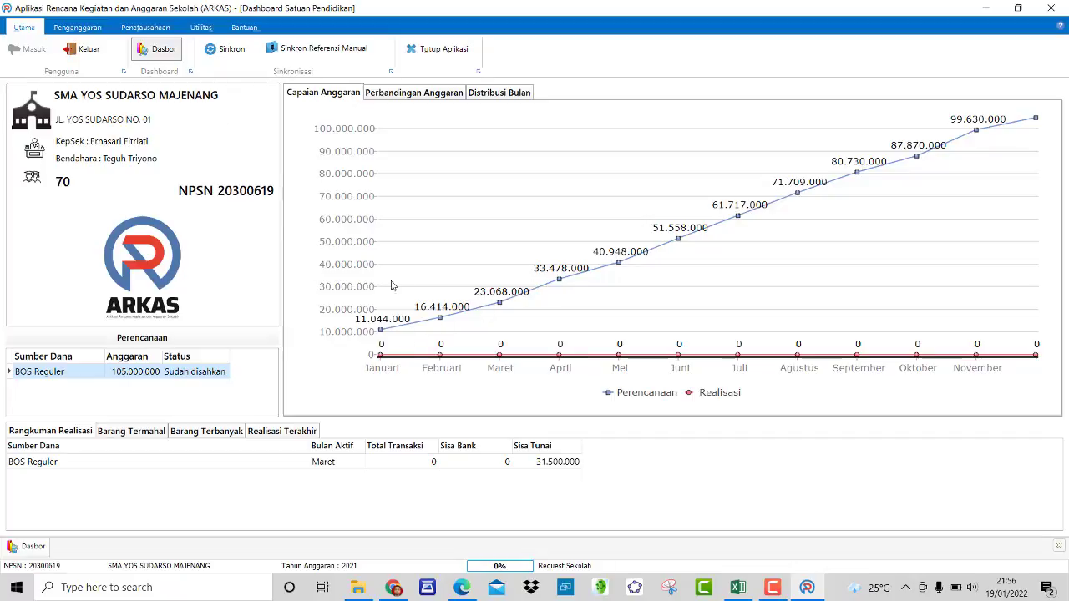
# Step: Go to Penganggaran, Aktivasi Kertas Kerja, then Kertas Kerja, and bring up the Sumber Dana list
pyautogui.click(78, 27)
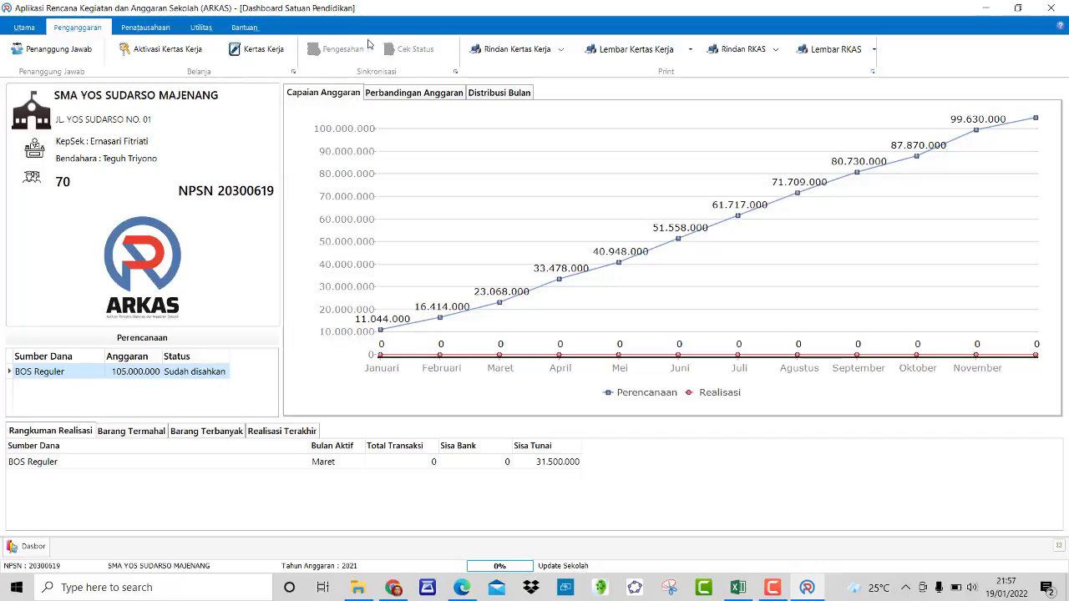
pyautogui.click(198, 48)
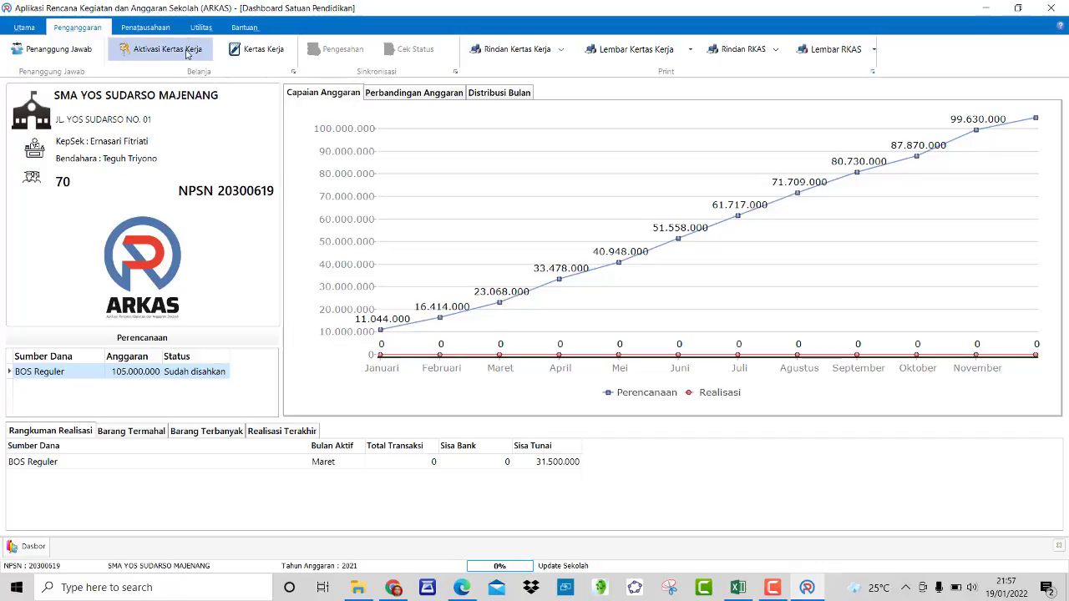
pyautogui.click(282, 52)
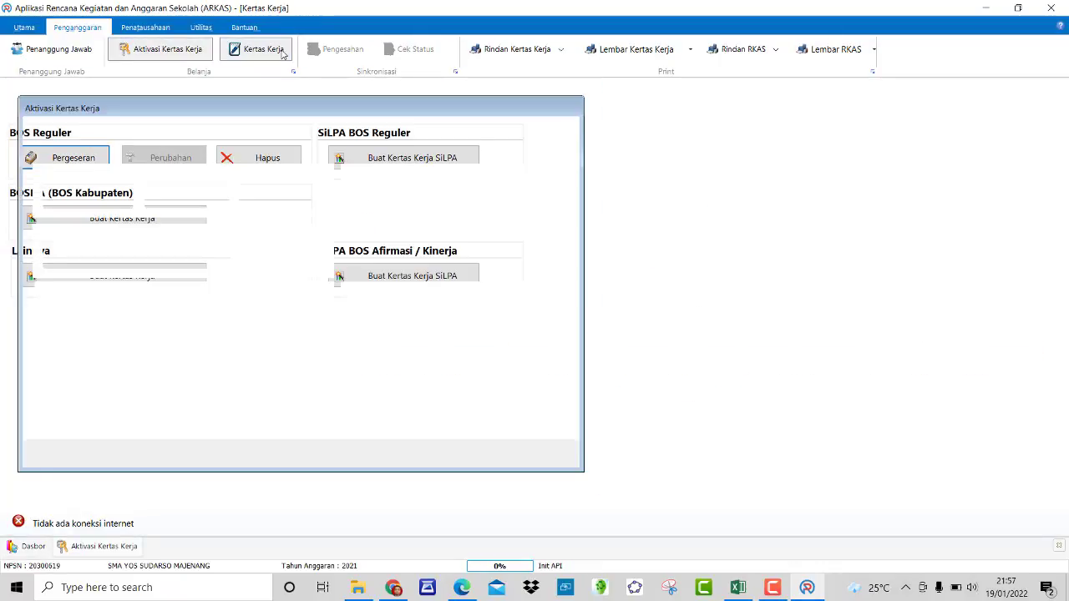
pyautogui.click(945, 102)
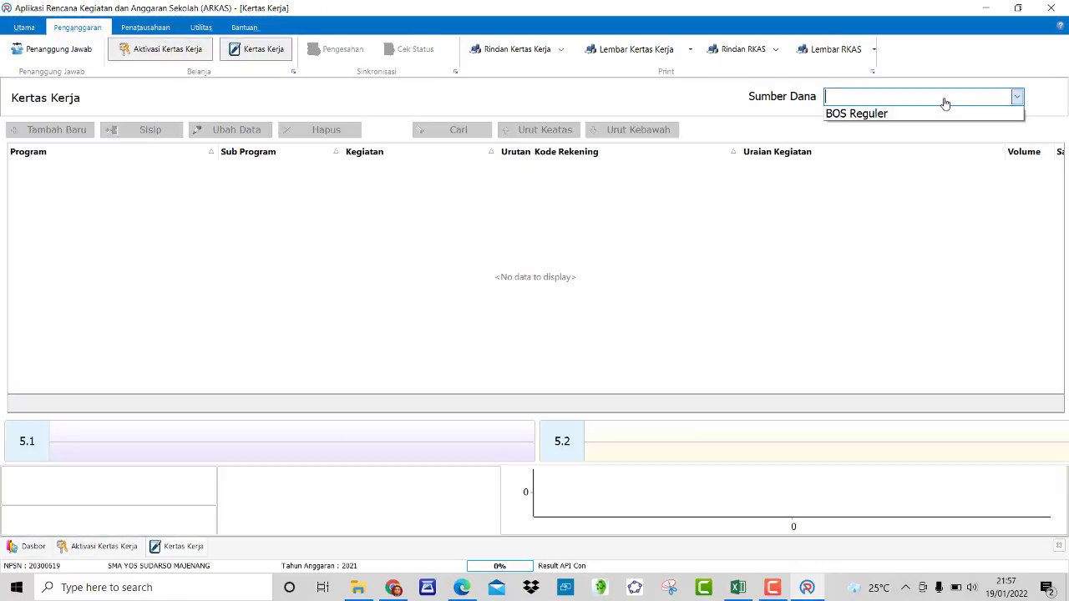
# Step: Select BOS Reguler to load its Rp 105.000.000 worksheet, then switch to Penatausahaan
pyautogui.click(925, 118)
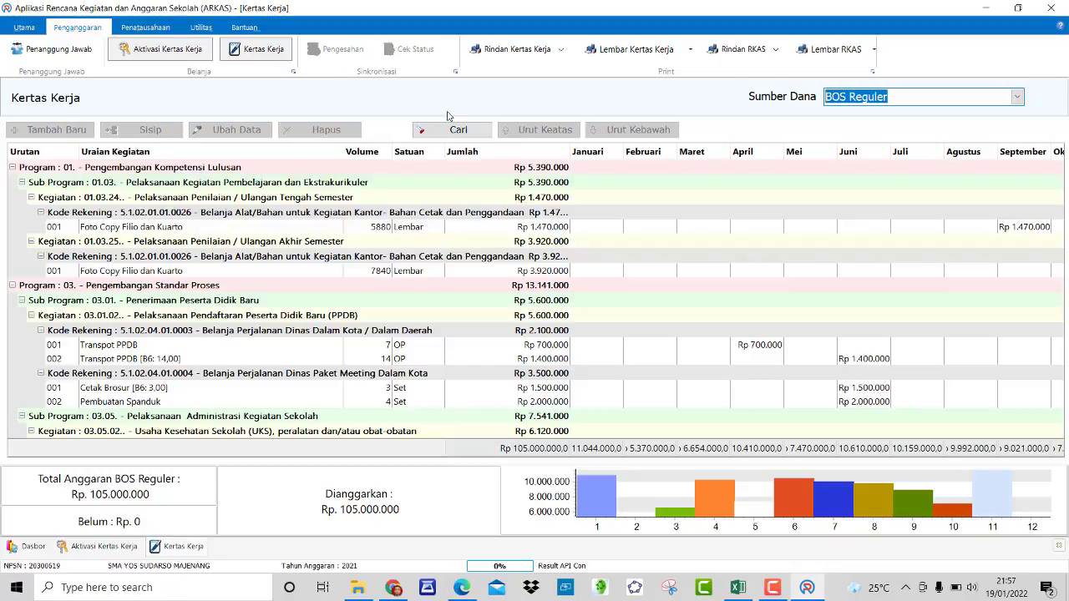
pyautogui.click(143, 30)
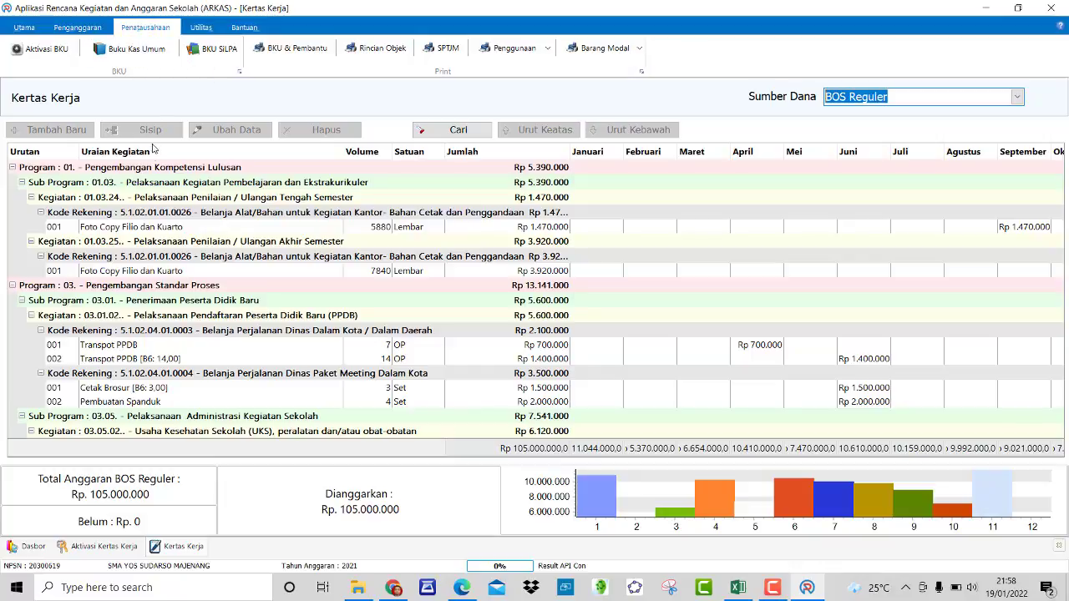
# Step: In Aktivasi BKU, choose BOS Reguler and confirm Maret is active, then open Buku Kas Umum
pyautogui.click(59, 56)
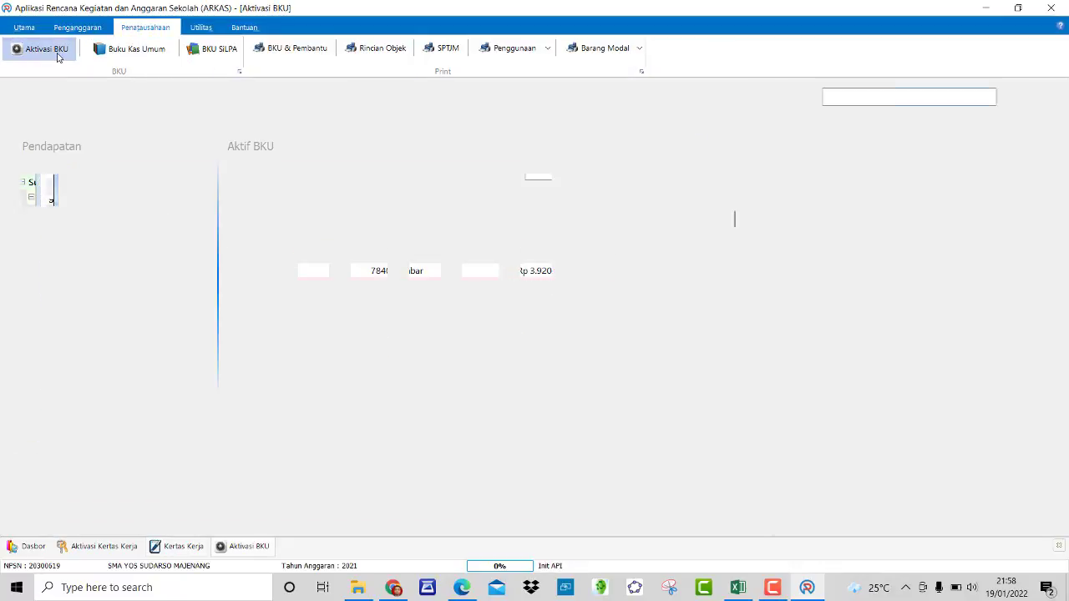
pyautogui.click(918, 98)
pyautogui.click(907, 112)
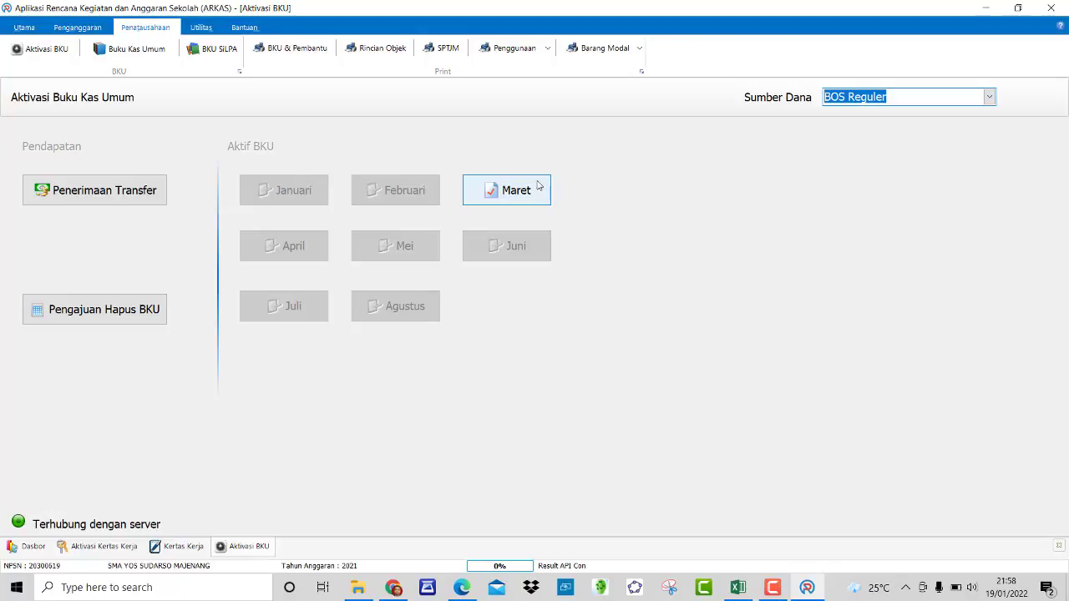
pyautogui.click(501, 177)
pyautogui.click(128, 50)
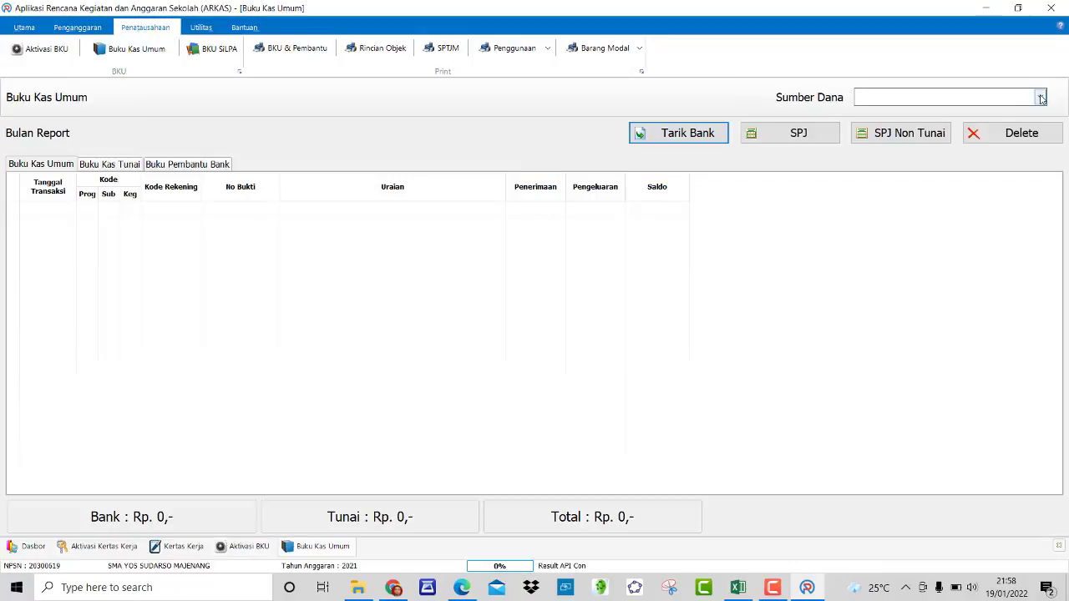
# Step: Choose BOS Reguler to list the five March cash-book entries and begin SPJ entry BPU01
pyautogui.click(1038, 98)
pyautogui.click(948, 112)
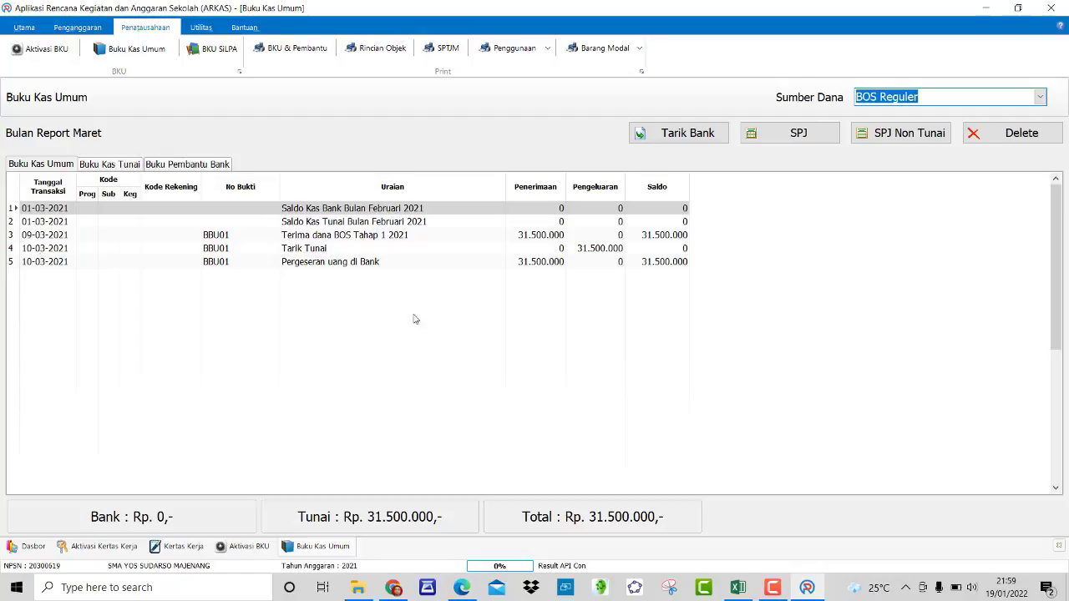
pyautogui.click(790, 140)
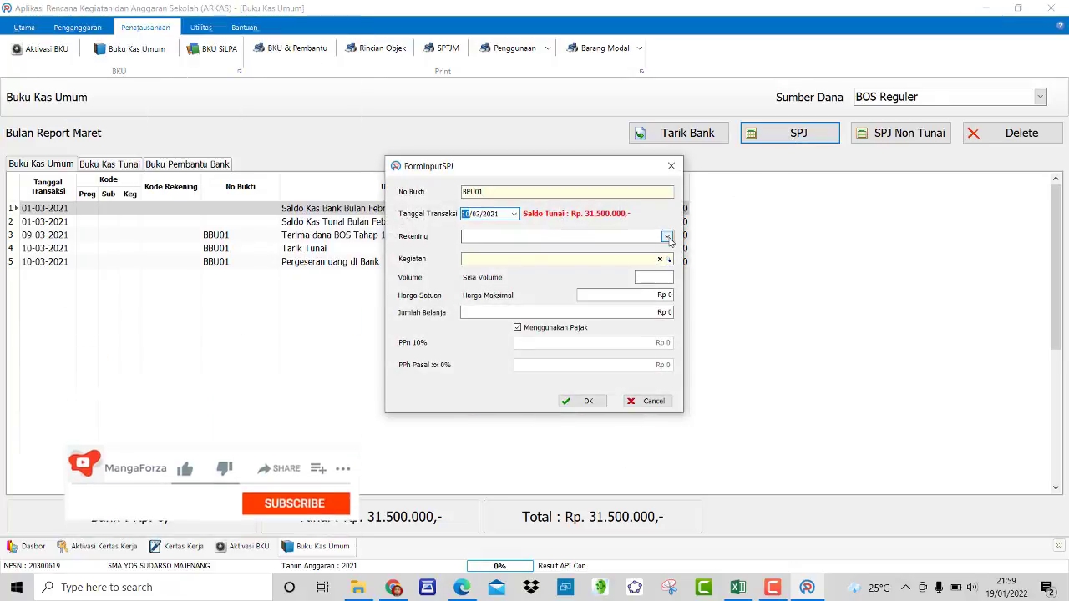
# Step: Save BPU01 with account Honorarium Guru, the first teacher's Januari activity, Volume 1, tax kept on
pyautogui.click(666, 237)
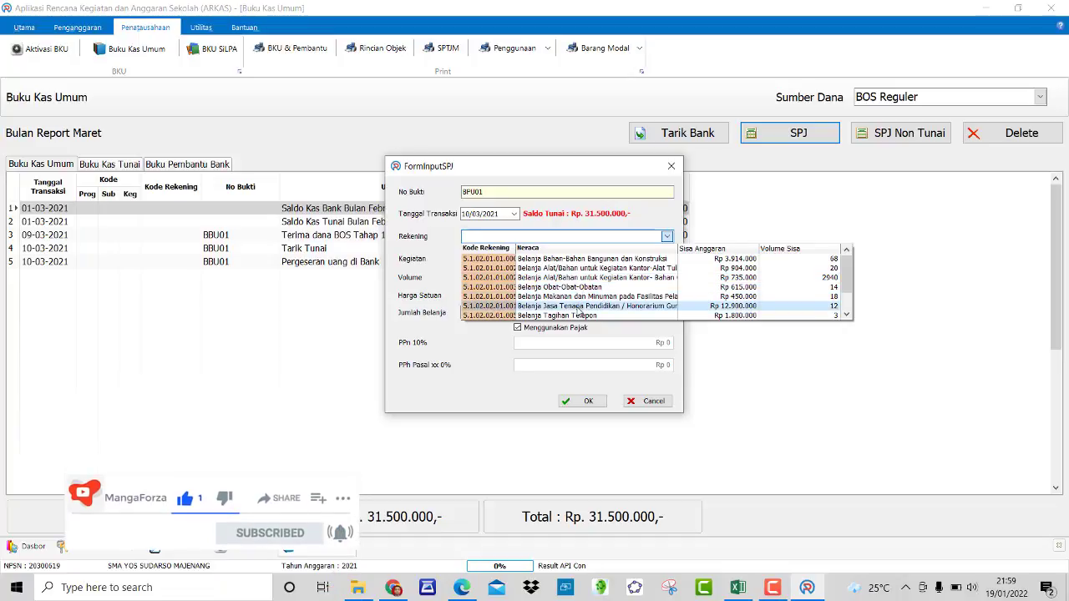
pyautogui.click(579, 309)
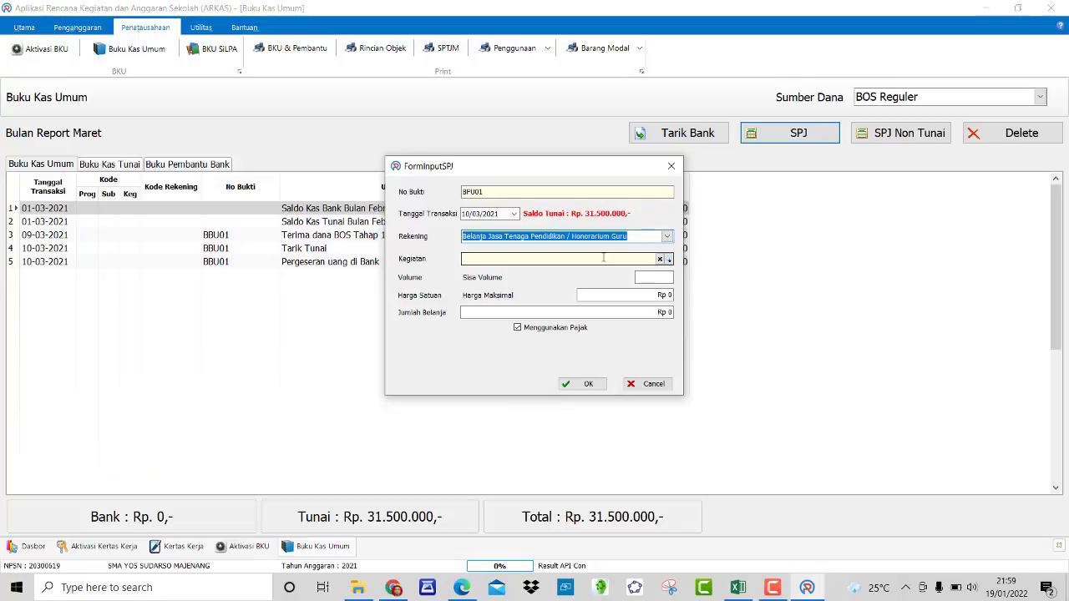
pyautogui.click(668, 260)
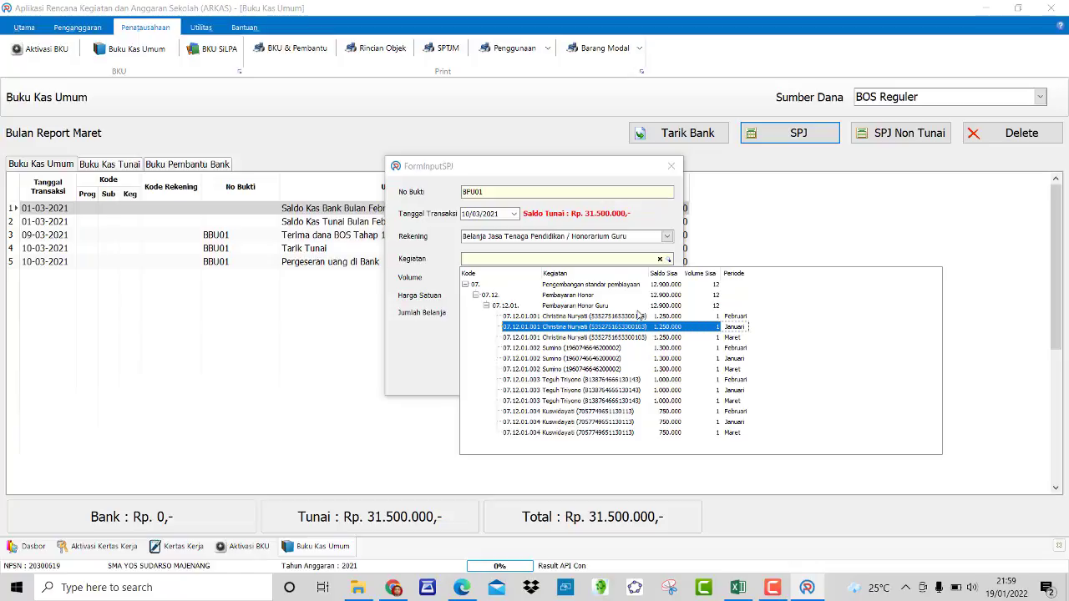
pyautogui.click(825, 336)
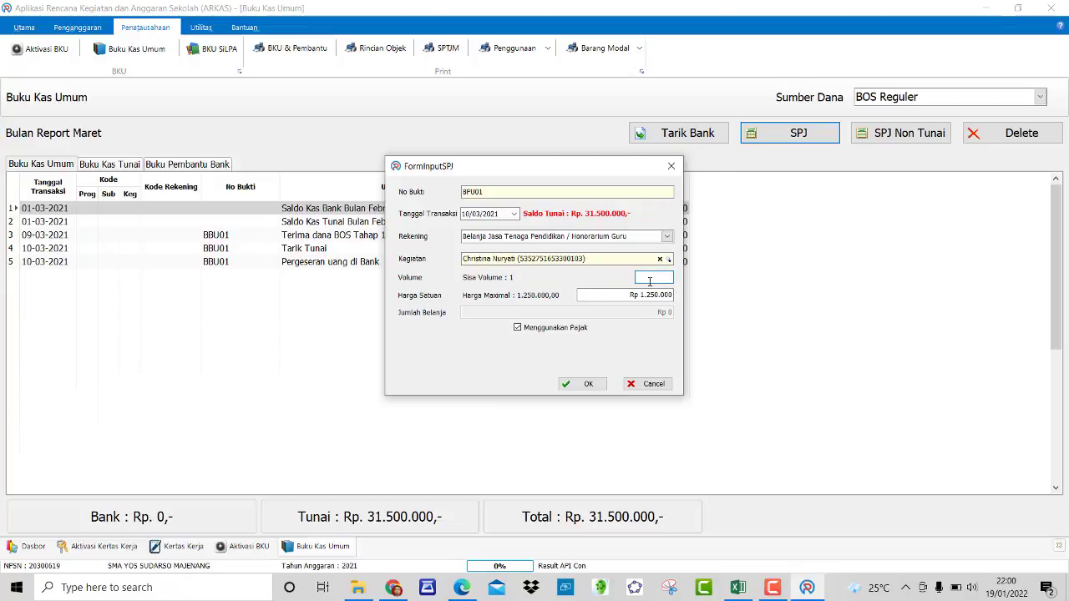
pyautogui.write('1')
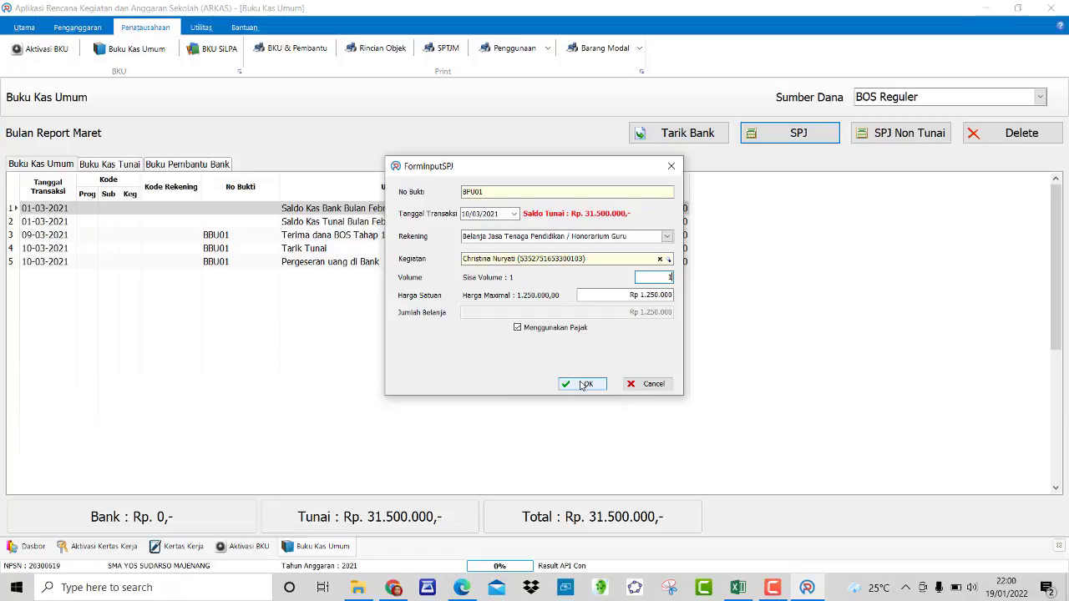
pyautogui.click(557, 328)
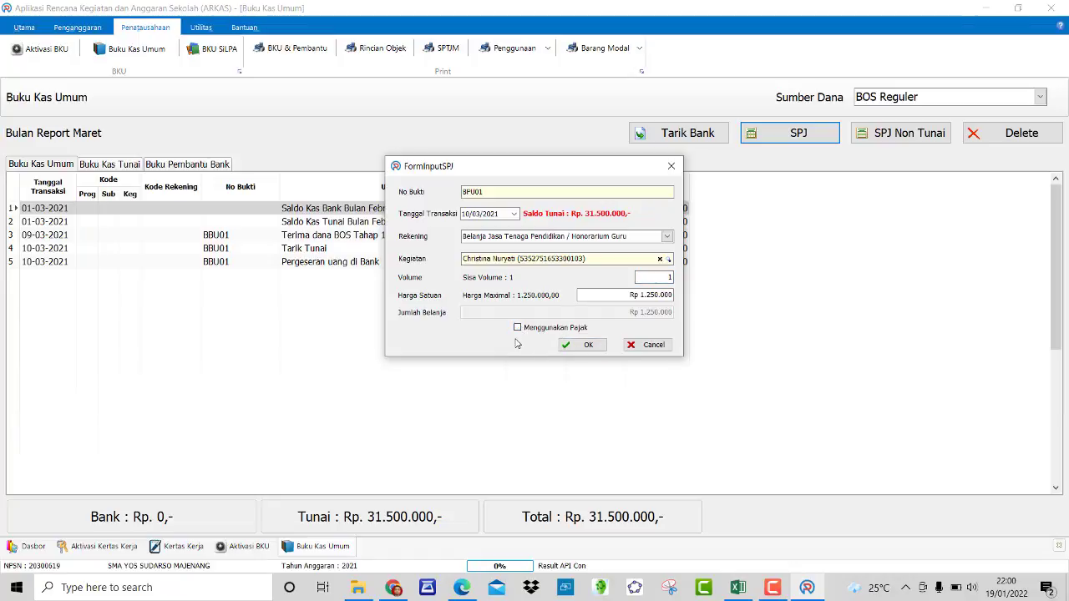
pyautogui.click(522, 331)
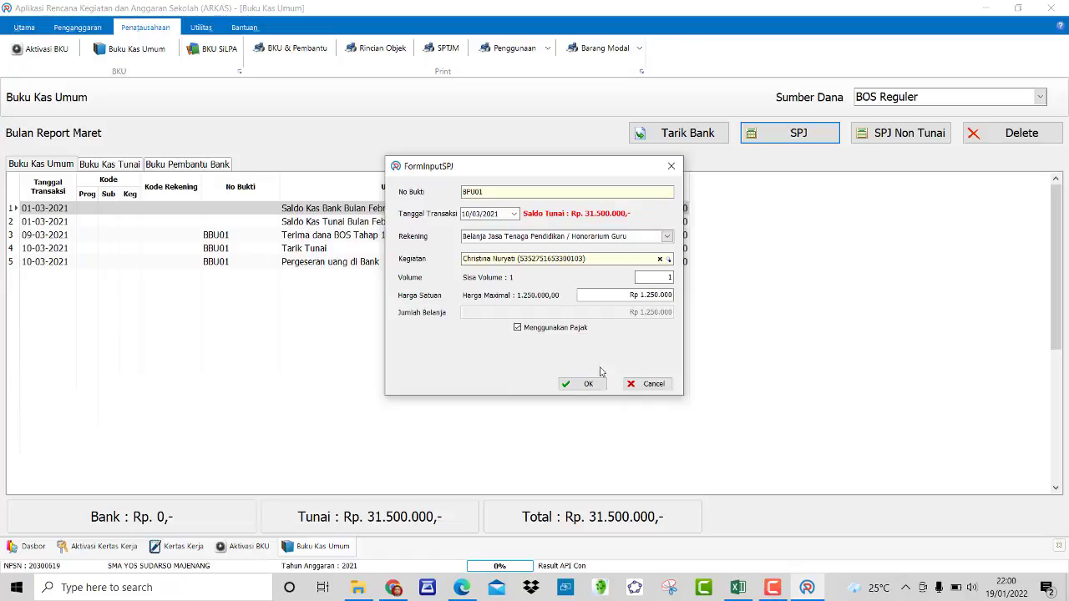
pyautogui.click(585, 385)
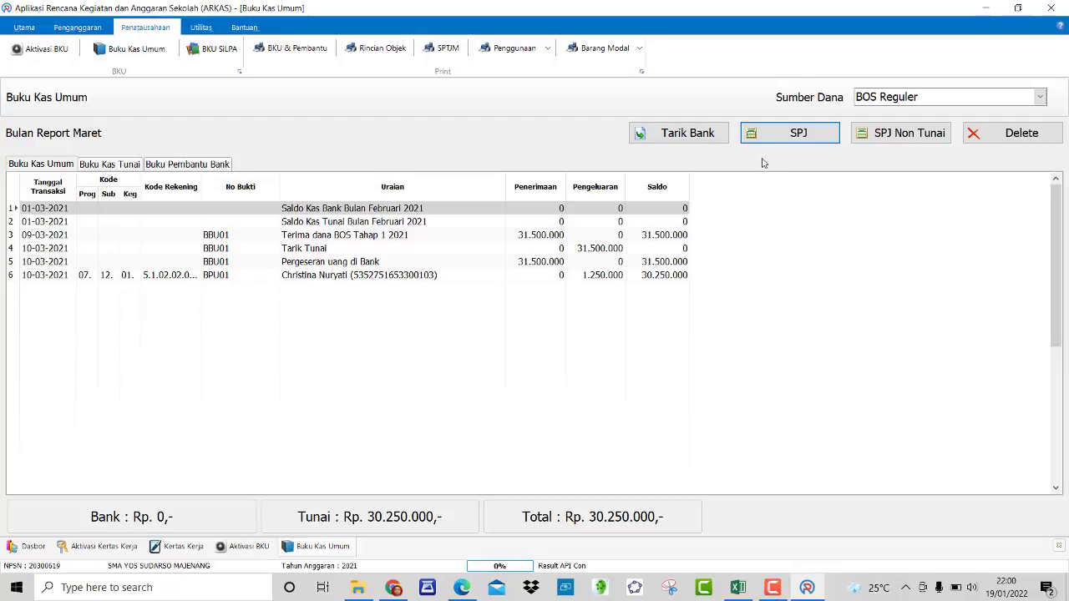
pyautogui.click(782, 143)
# Step: Check the 10/03/2021 payment dates in FORM BBK cells B99–B105, then return to ARKAS
pyautogui.click(738, 588)
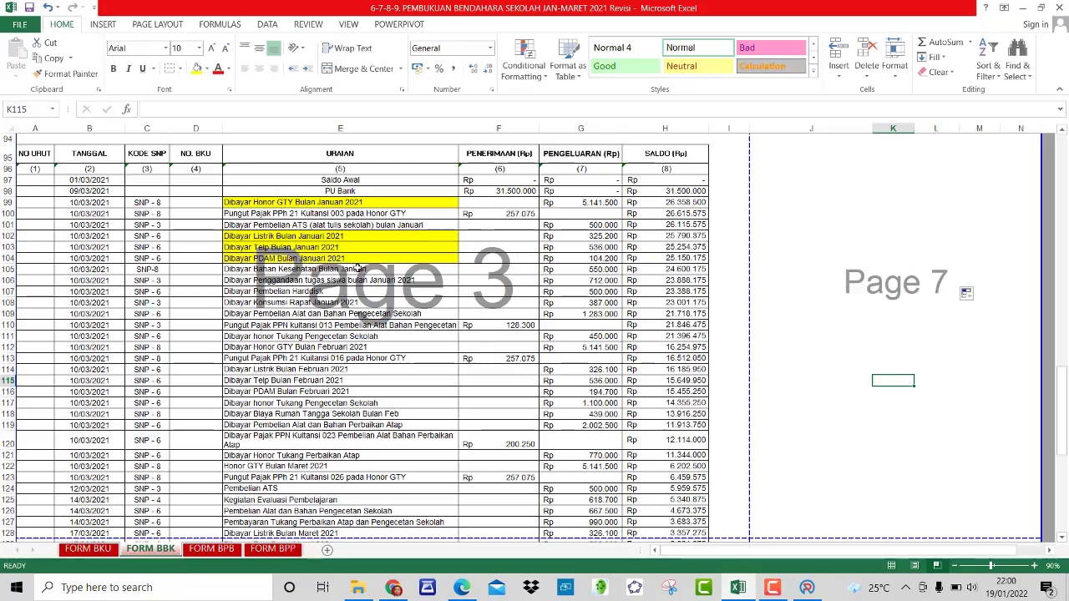
pyautogui.click(82, 204)
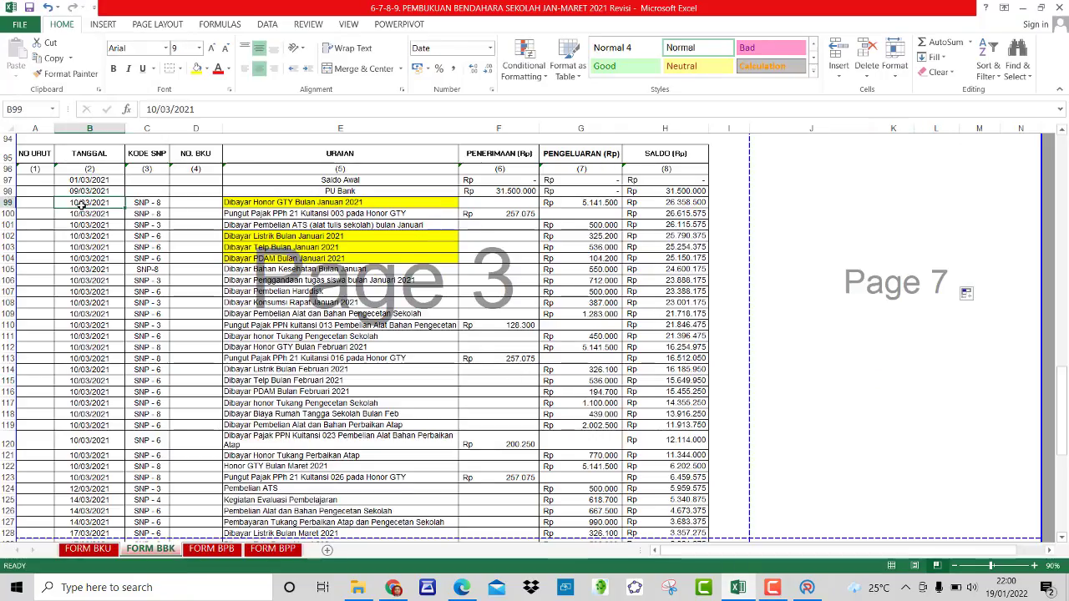
pyautogui.click(81, 214)
pyautogui.click(79, 227)
pyautogui.click(81, 247)
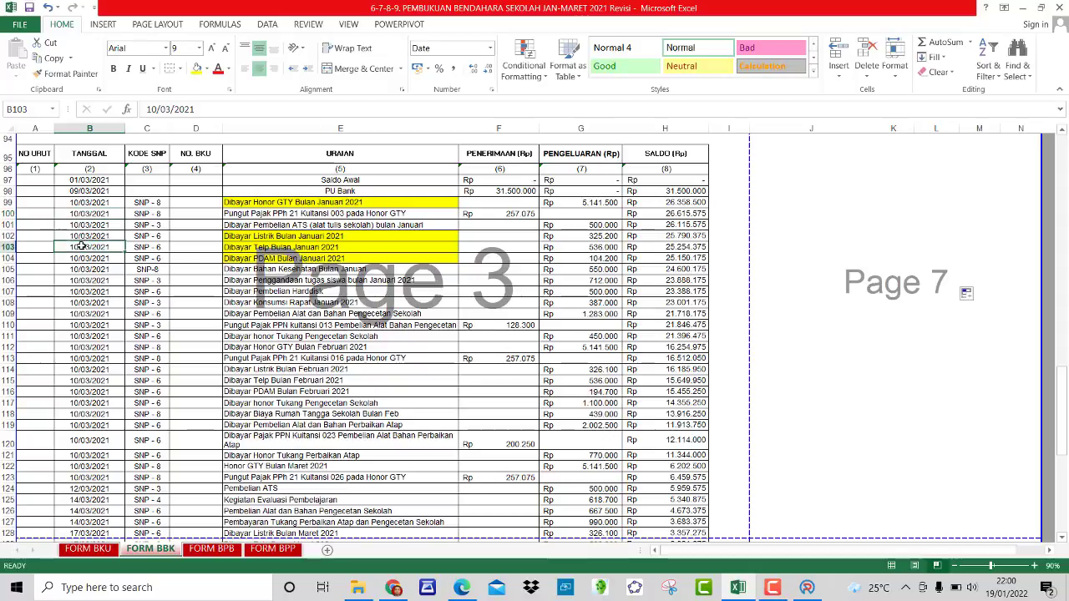
pyautogui.click(86, 268)
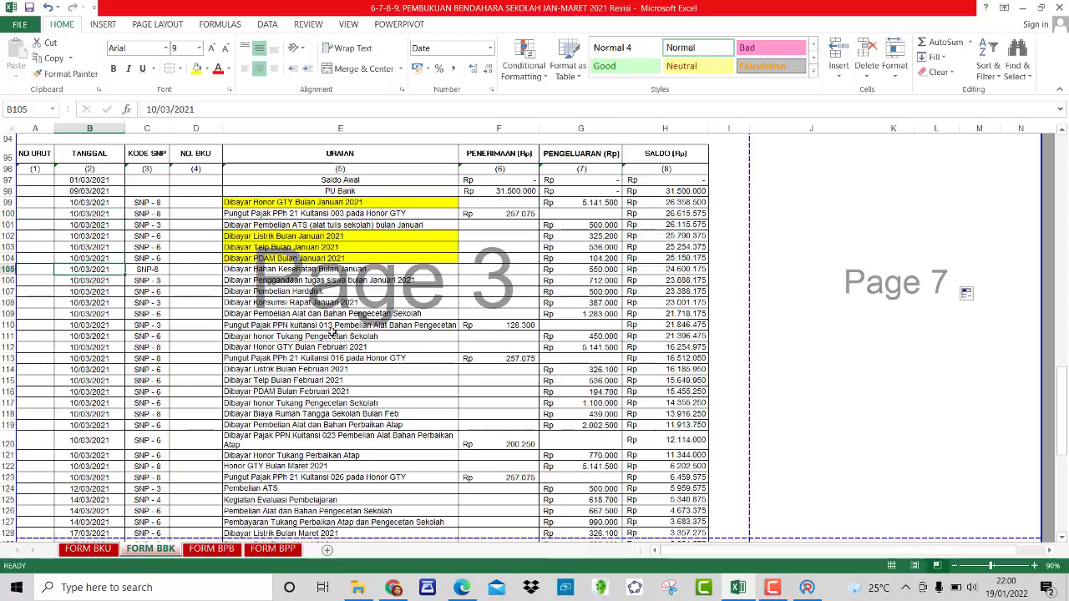
pyautogui.click(805, 587)
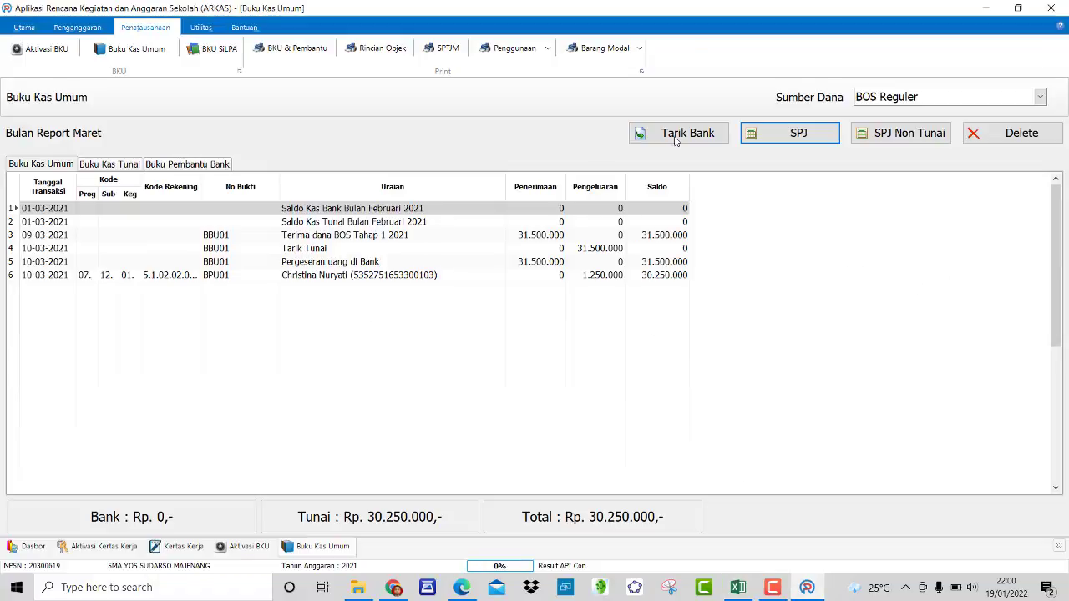
# Step: Save BPU02 for Rp 1.300.000: Honorarium Guru, second teacher's Januari activity, Volume 1
pyautogui.click(807, 134)
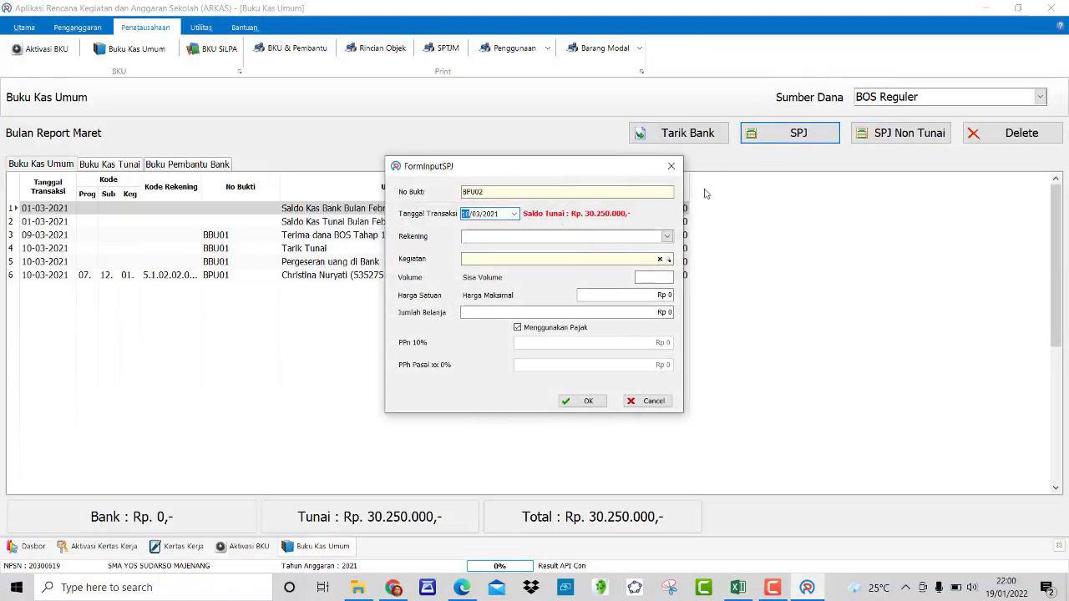
pyautogui.click(667, 237)
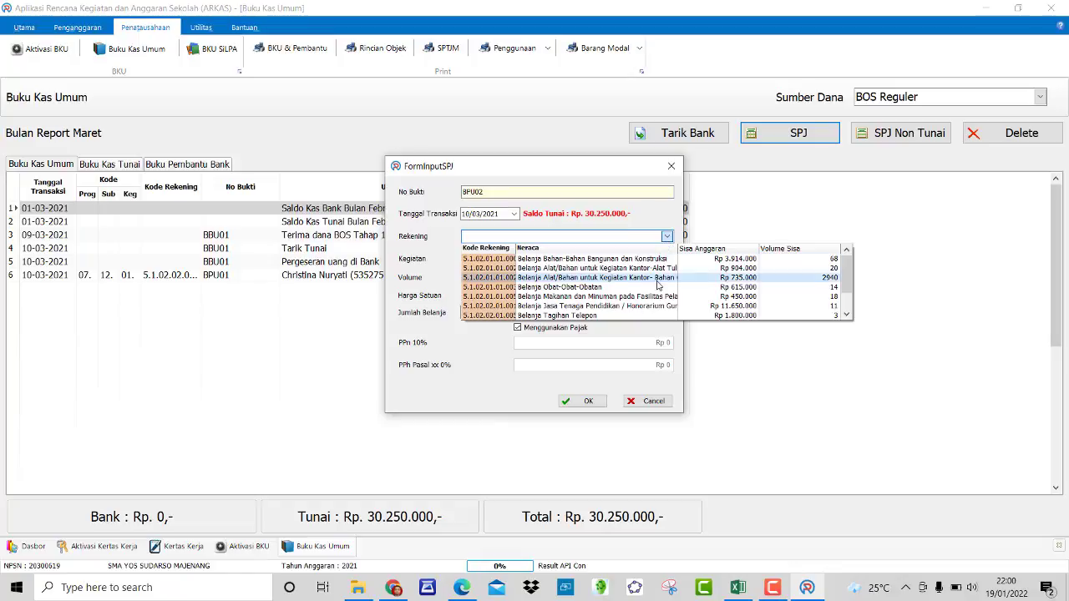
pyautogui.scroll(-1, 599, 297)
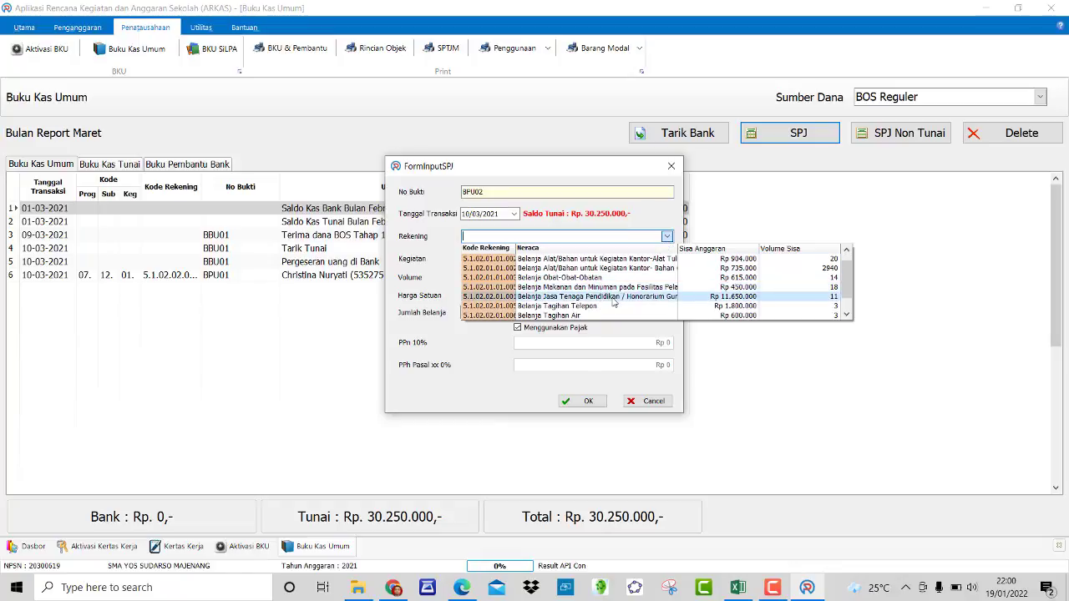
pyautogui.click(600, 296)
pyautogui.click(668, 260)
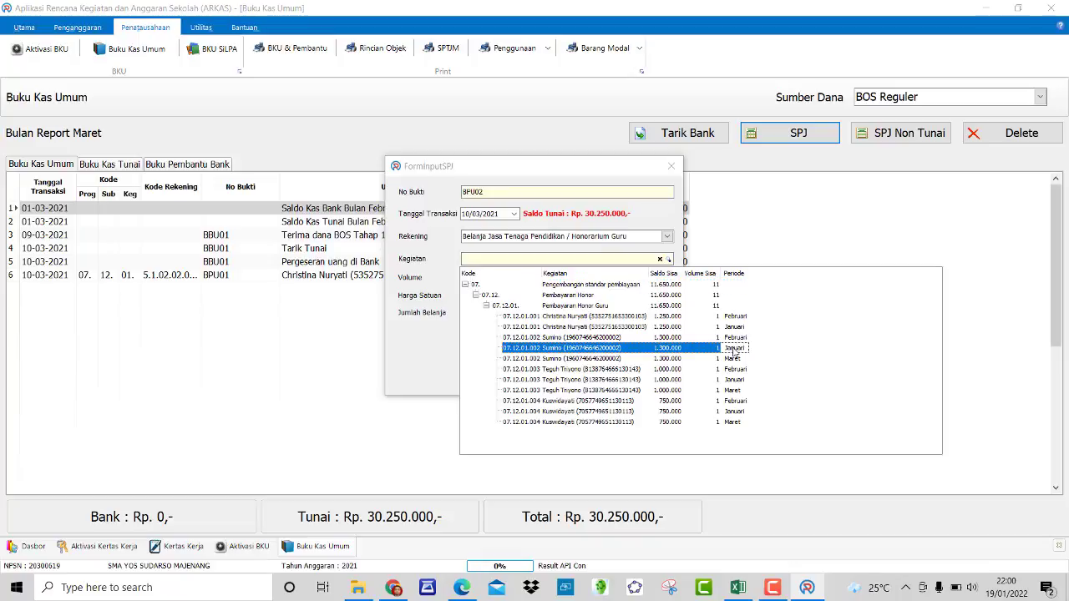
pyautogui.click(654, 357)
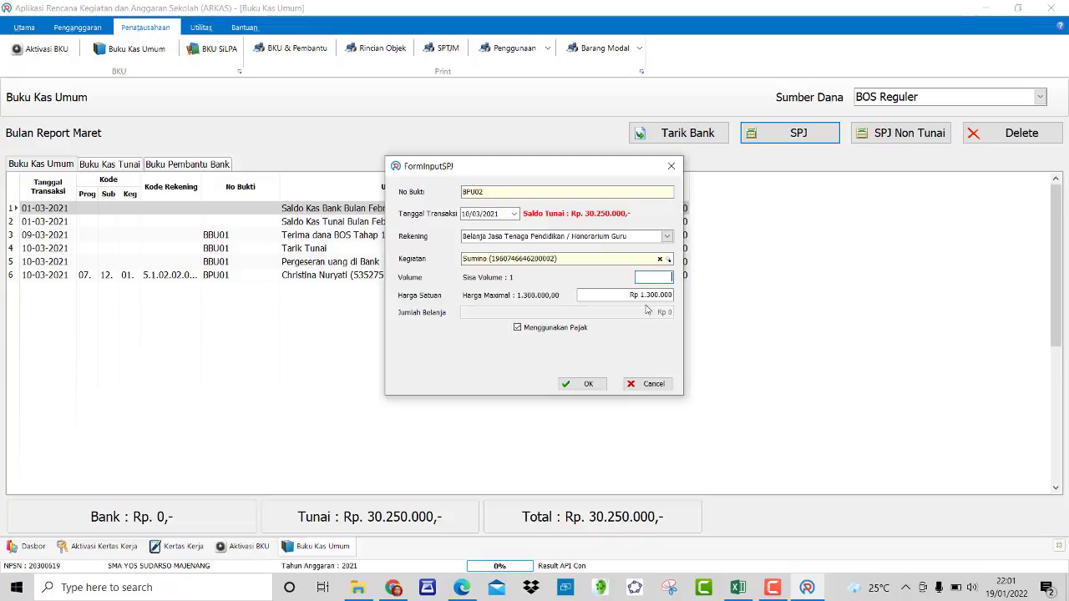
pyautogui.write('1')
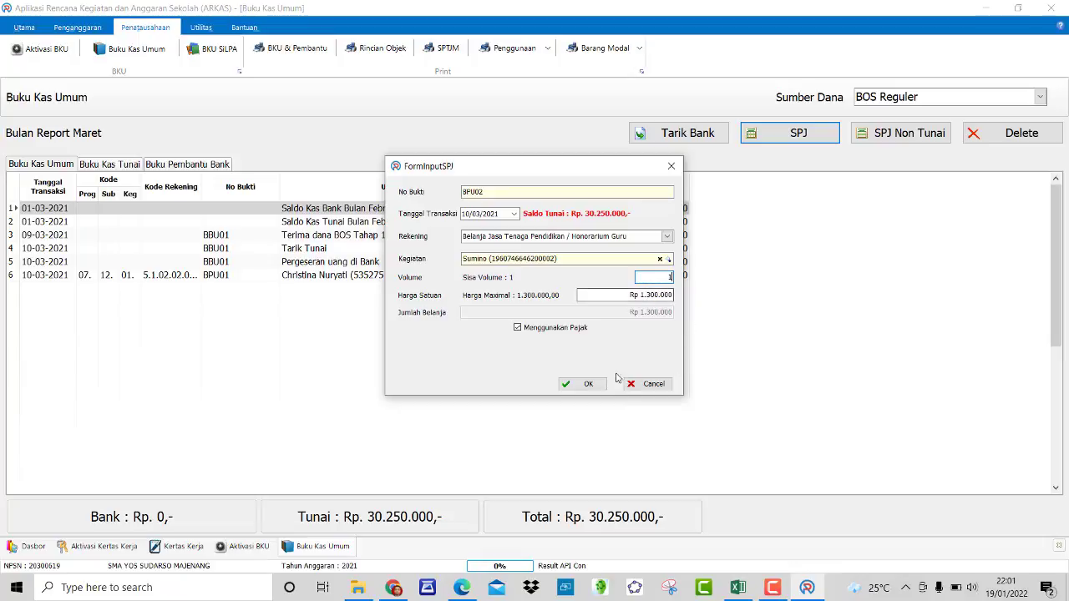
pyautogui.click(586, 383)
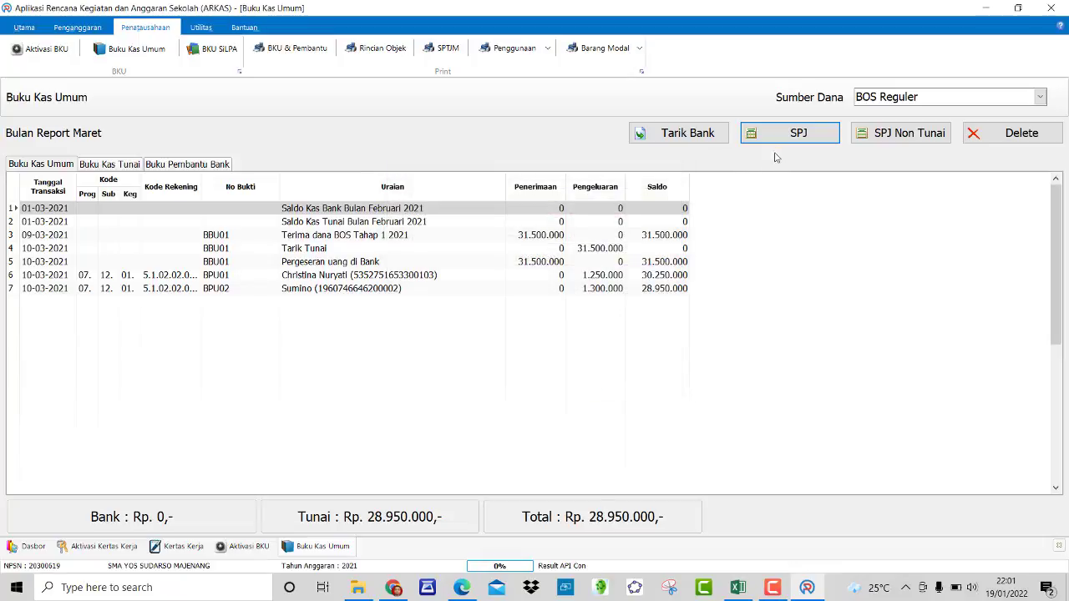
pyautogui.click(797, 138)
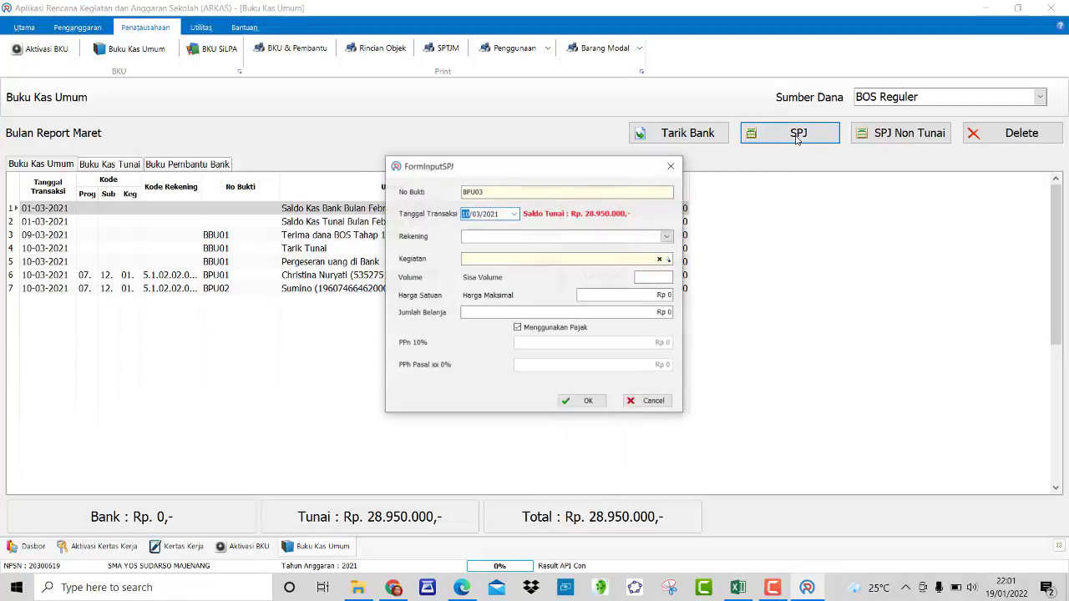
# Step: Save BPU03 for Rp 1.000.000 from the third teacher's Januari Honorarium Guru line, then begin BPU04
pyautogui.click(667, 236)
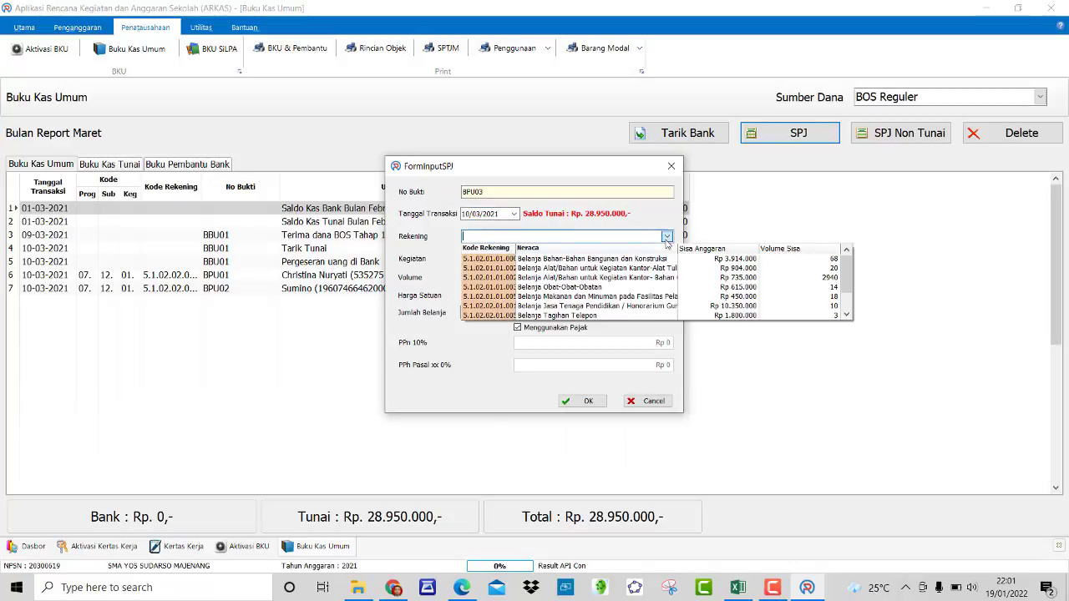
pyautogui.click(619, 306)
pyautogui.click(668, 261)
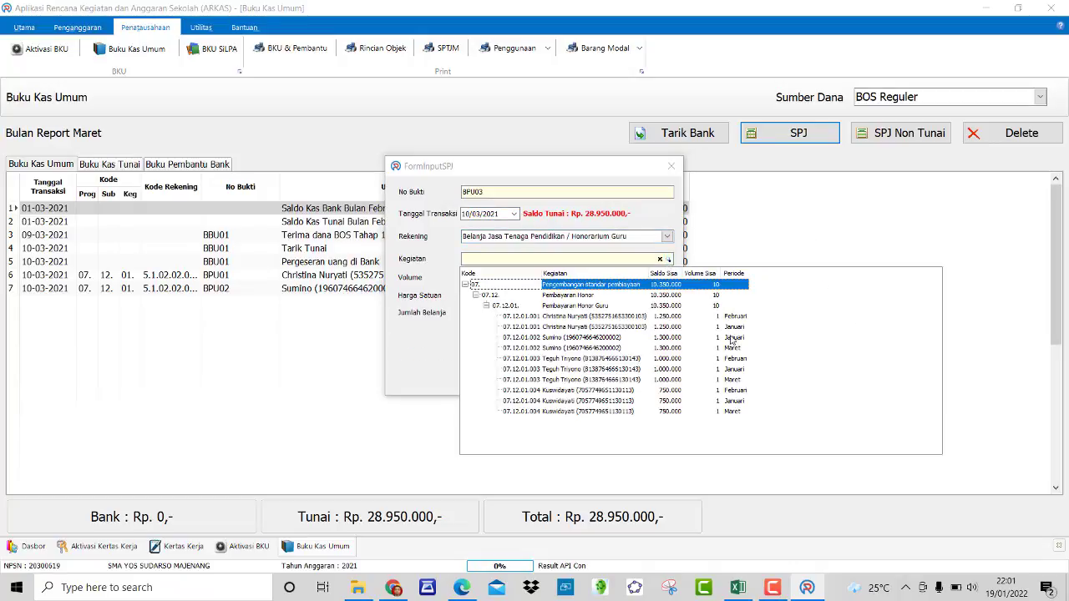
pyautogui.click(721, 370)
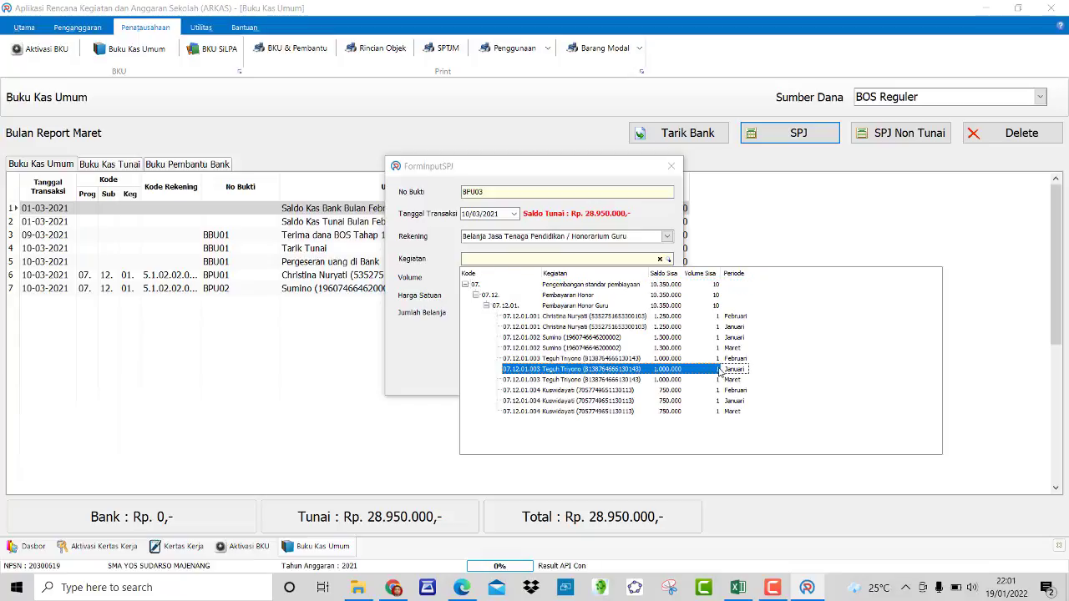
pyautogui.click(622, 385)
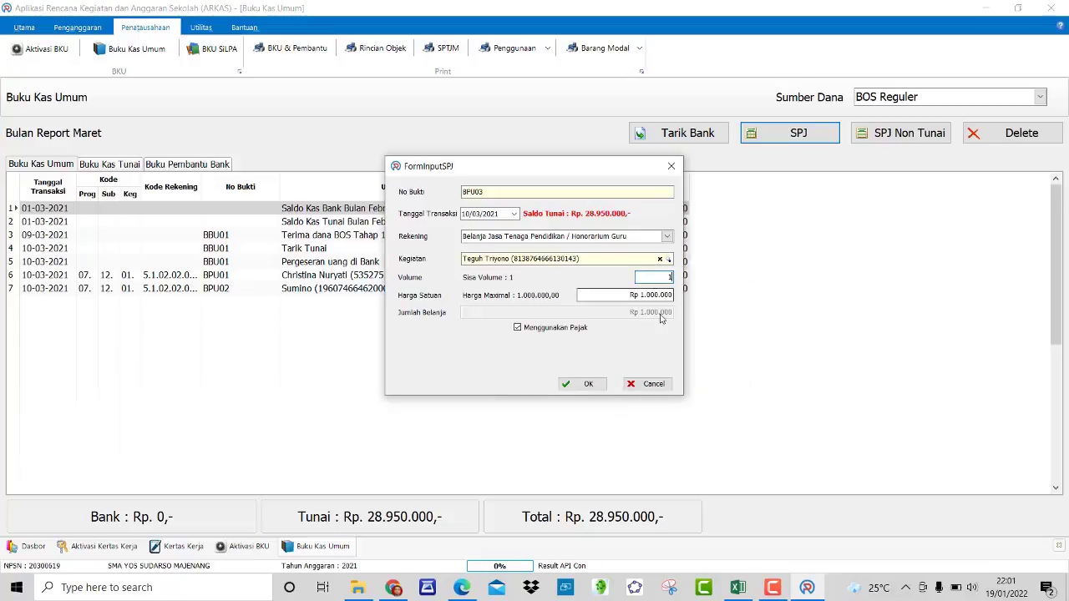
pyautogui.click(588, 385)
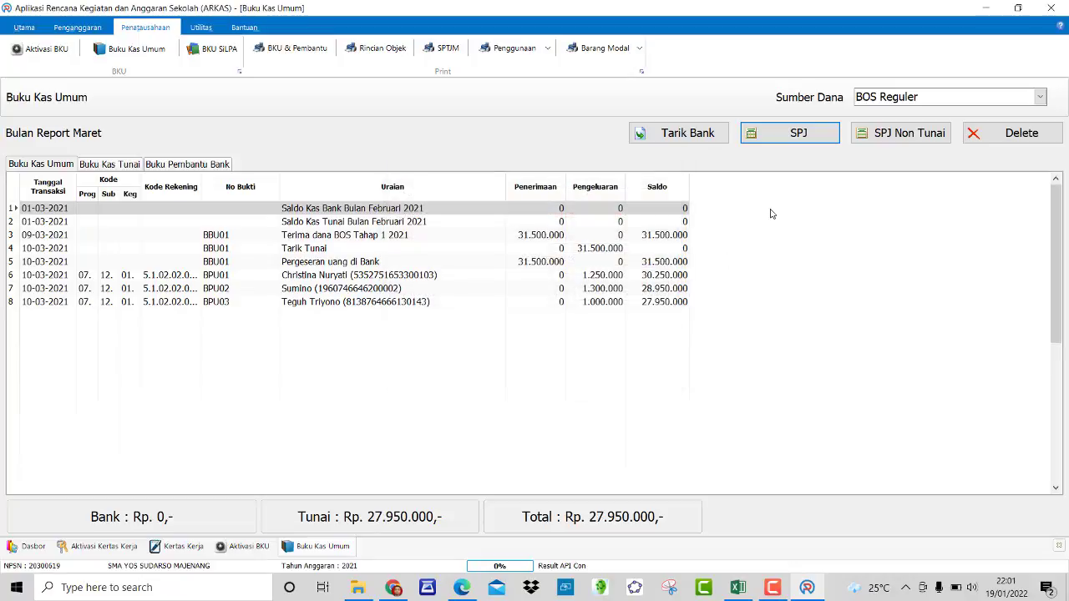
pyautogui.click(781, 136)
# Step: Record BPU04 under Honorarium Guru for the fourth teacher's Januari activity, volume 1, Rp 750.000
pyautogui.click(666, 236)
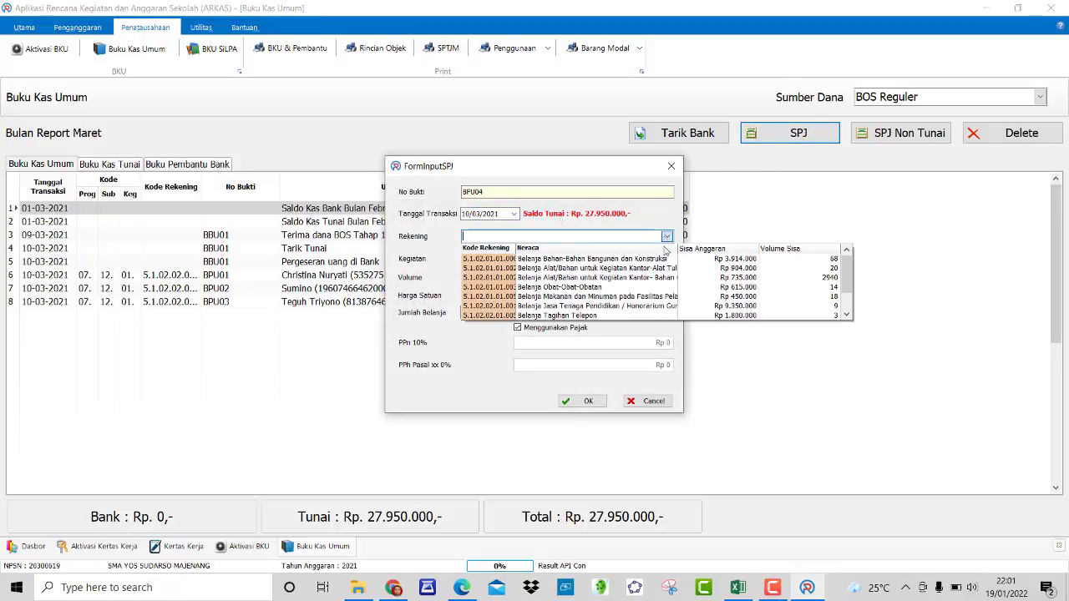
pyautogui.click(641, 307)
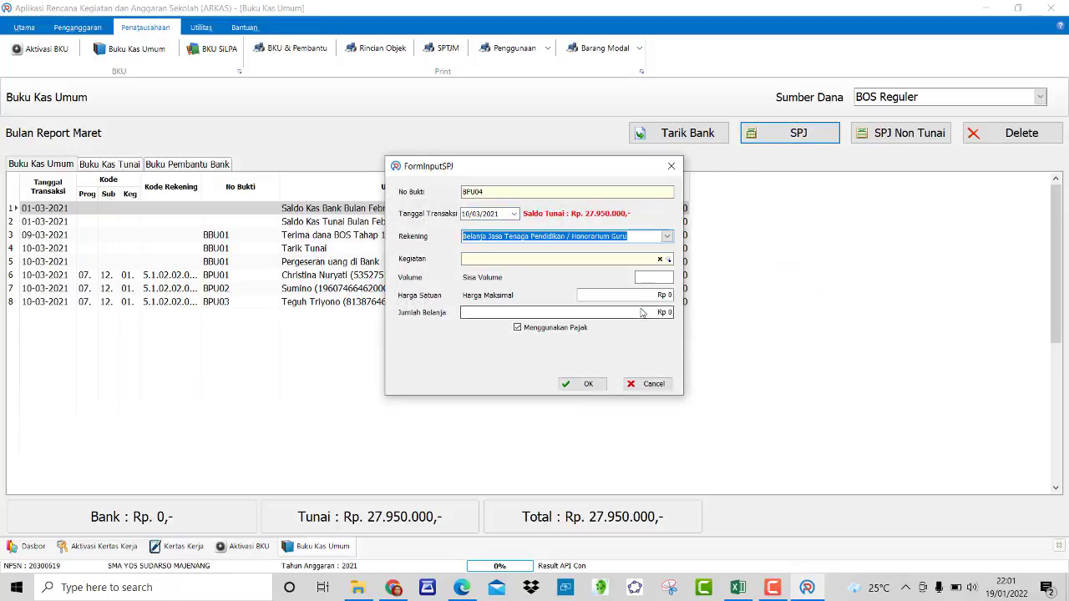
pyautogui.click(669, 260)
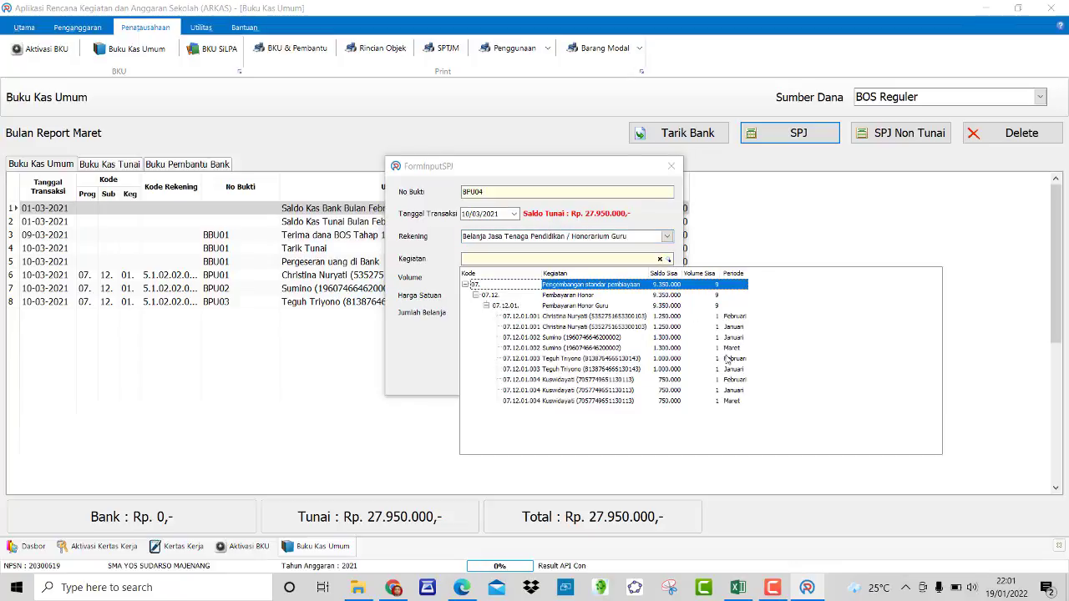
pyautogui.click(701, 393)
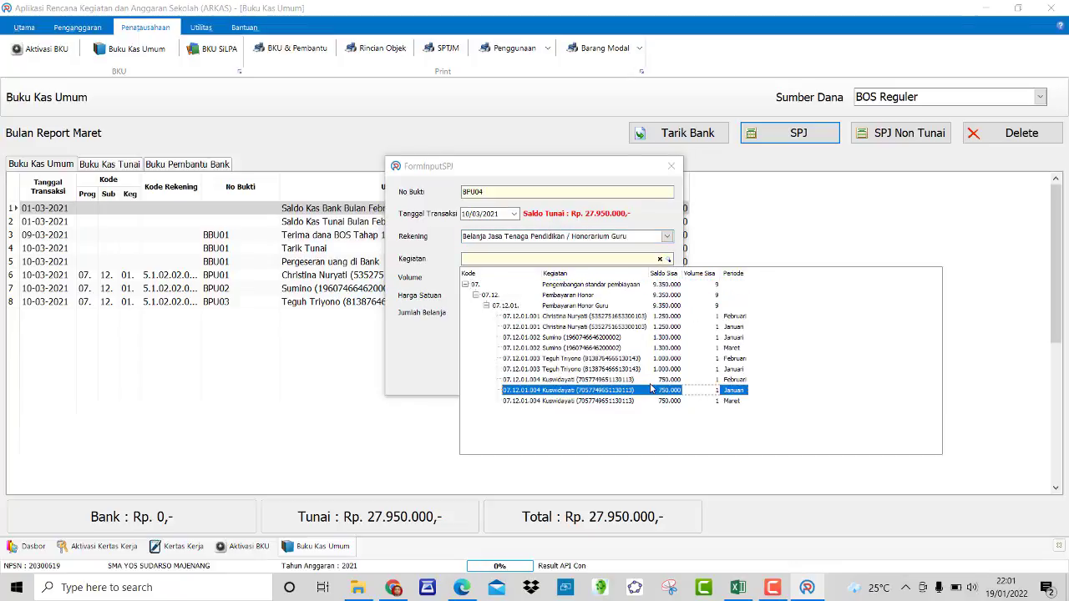
pyautogui.press('Return')
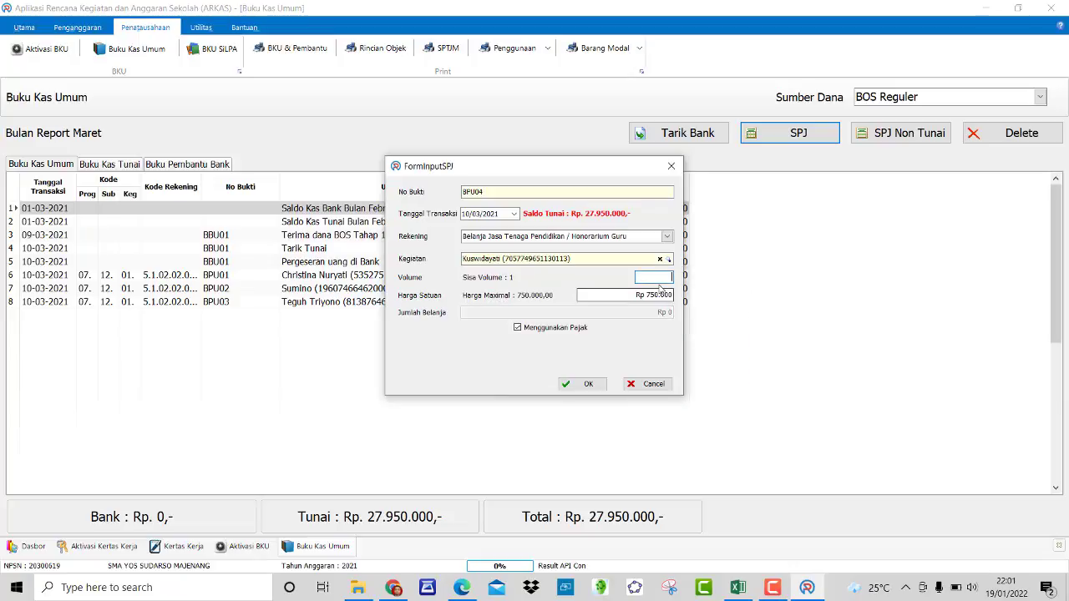
pyautogui.click(661, 282)
pyautogui.write('1')
pyautogui.click(596, 386)
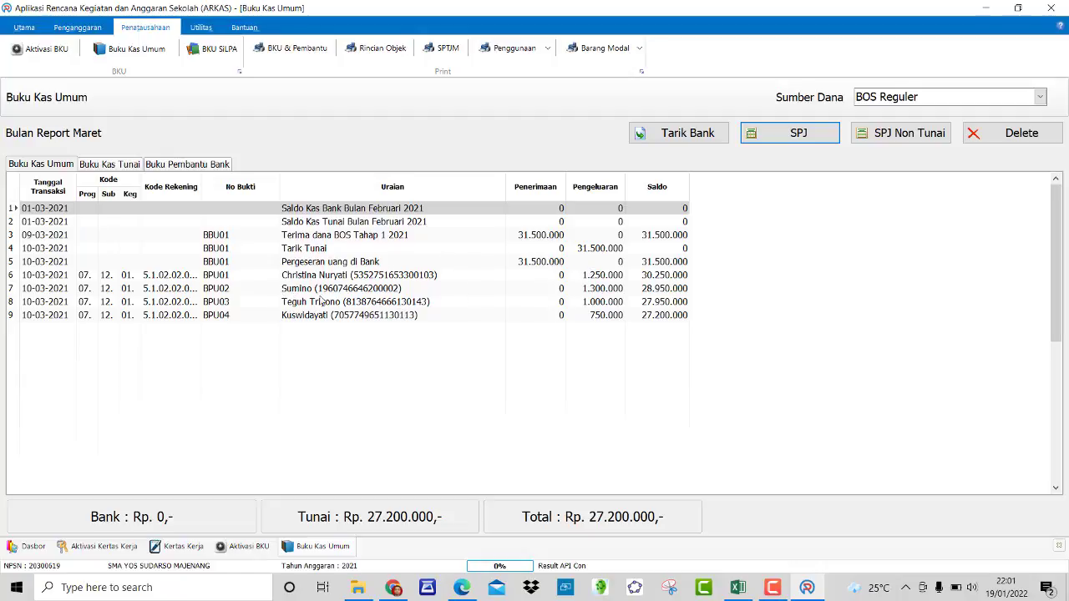
pyautogui.click(738, 587)
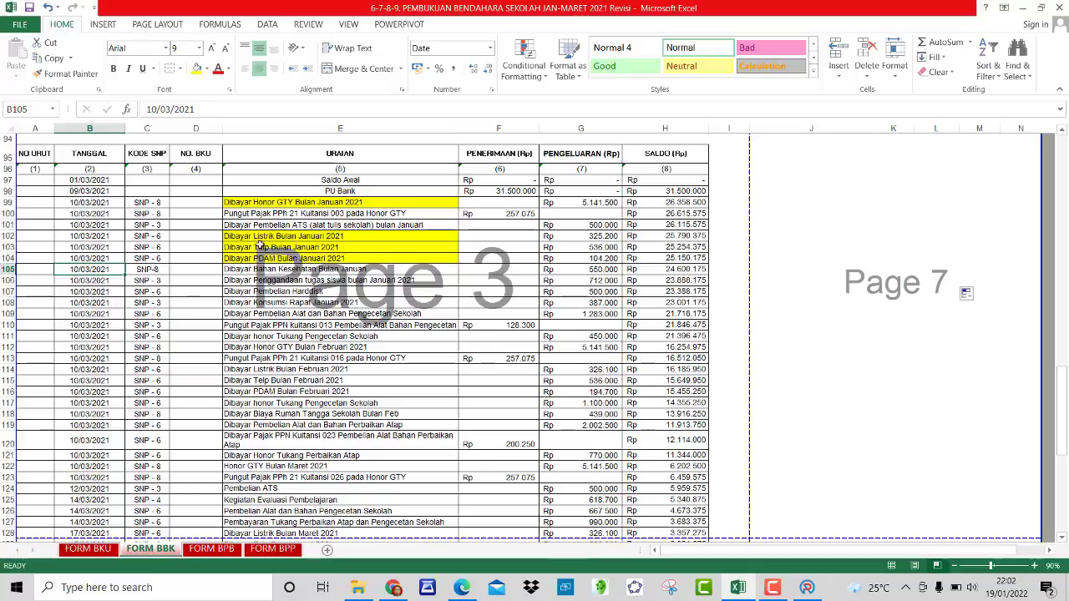
# Step: Review the January electricity row in FORM BBK, confirming the 325200 payment, then return to ARKAS
pyautogui.click(284, 235)
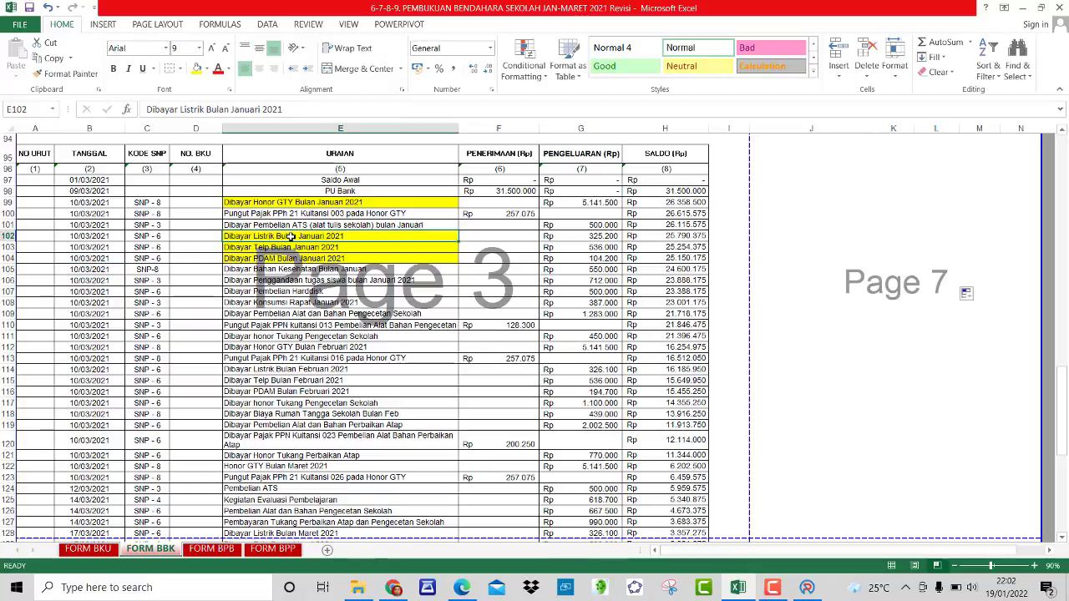
pyautogui.click(606, 238)
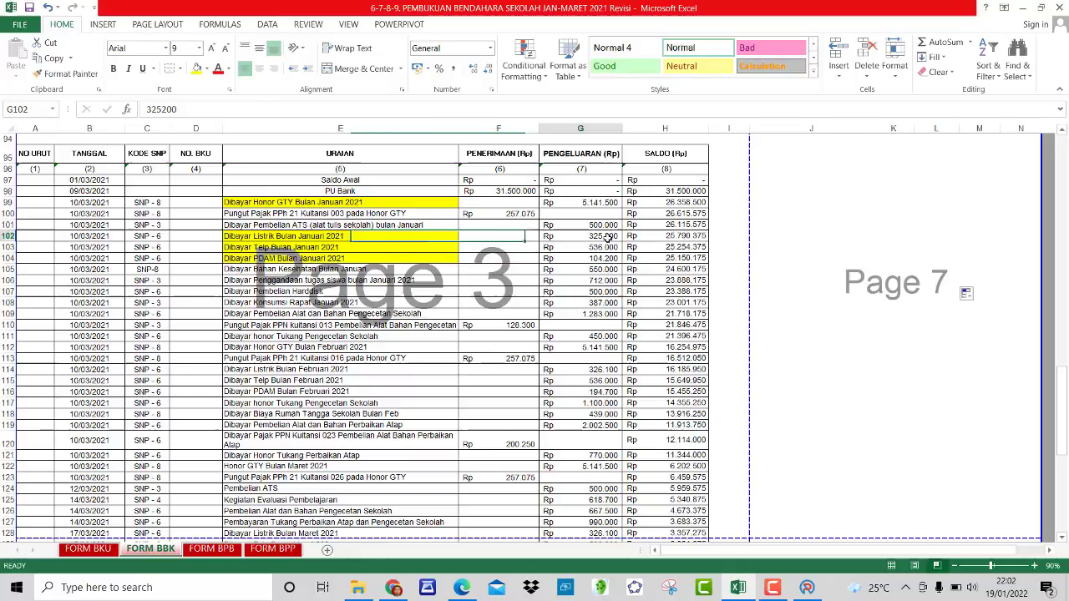
pyautogui.click(421, 235)
pyautogui.click(597, 239)
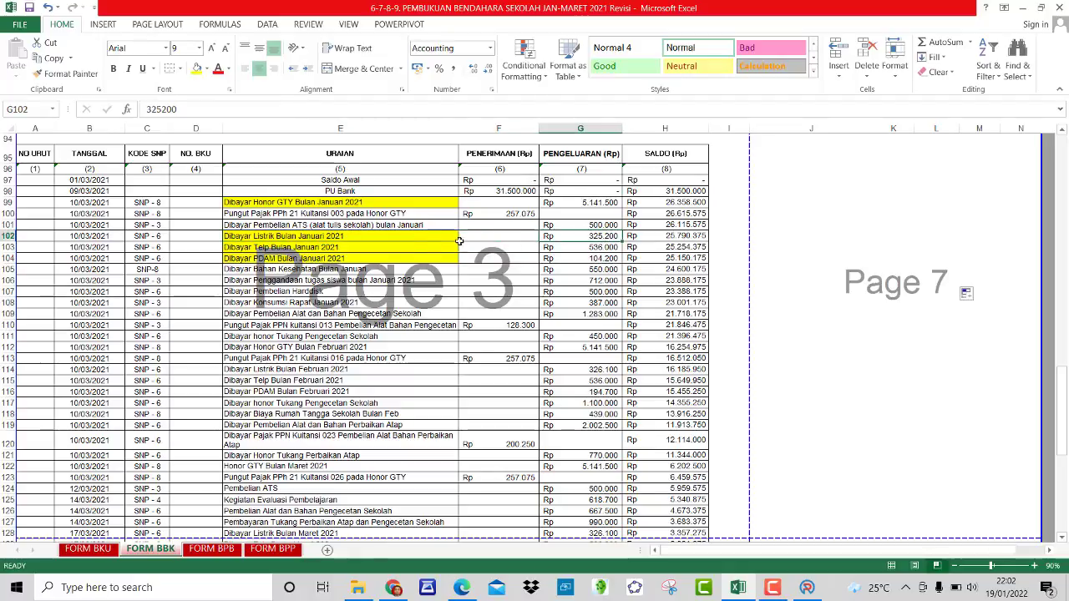
pyautogui.click(419, 243)
pyautogui.click(418, 235)
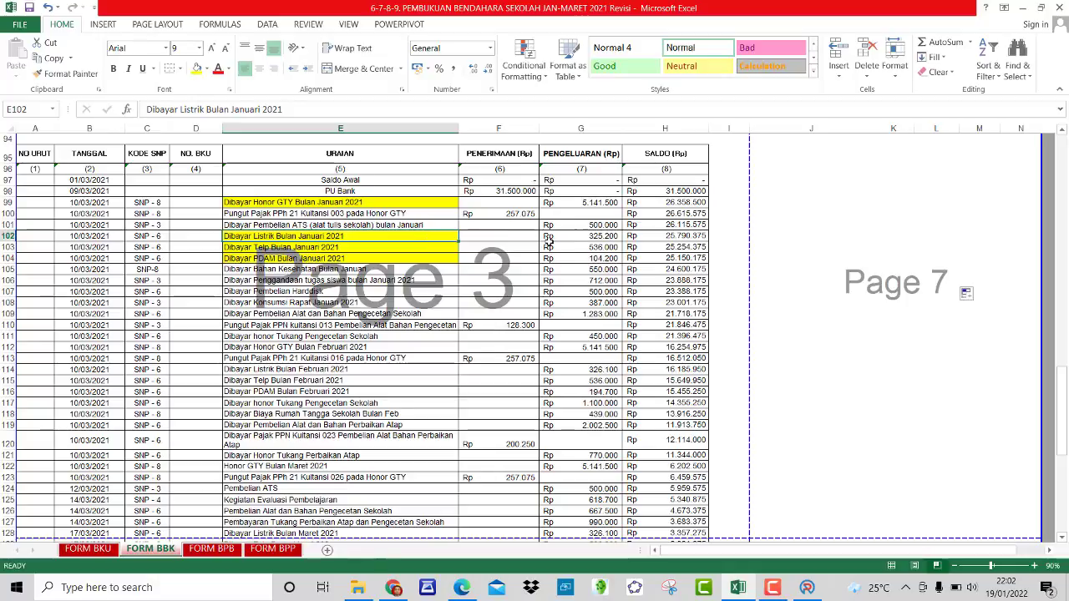
pyautogui.click(595, 237)
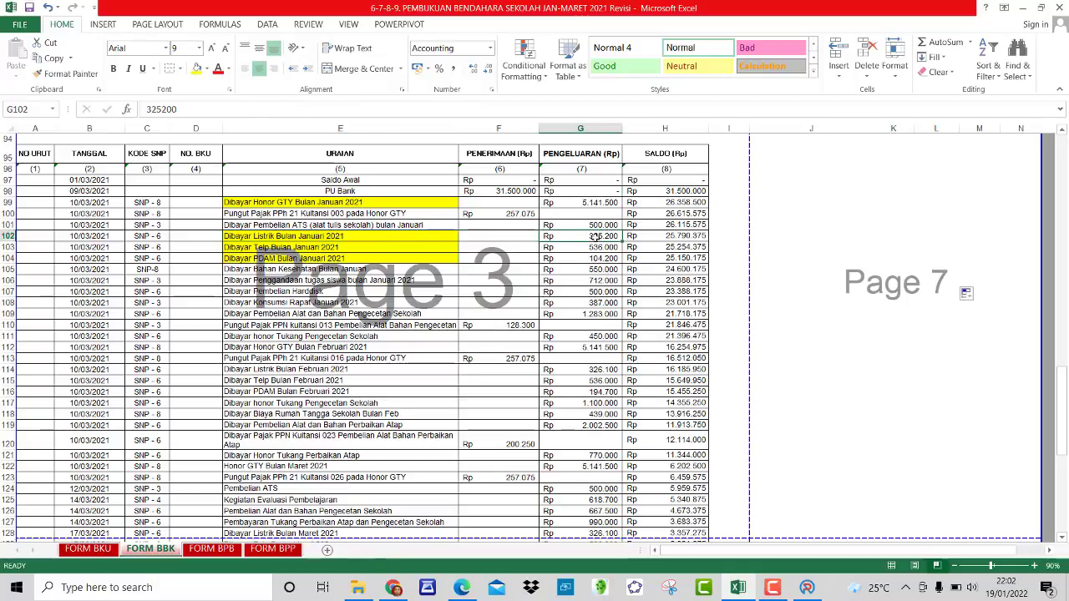
pyautogui.click(422, 236)
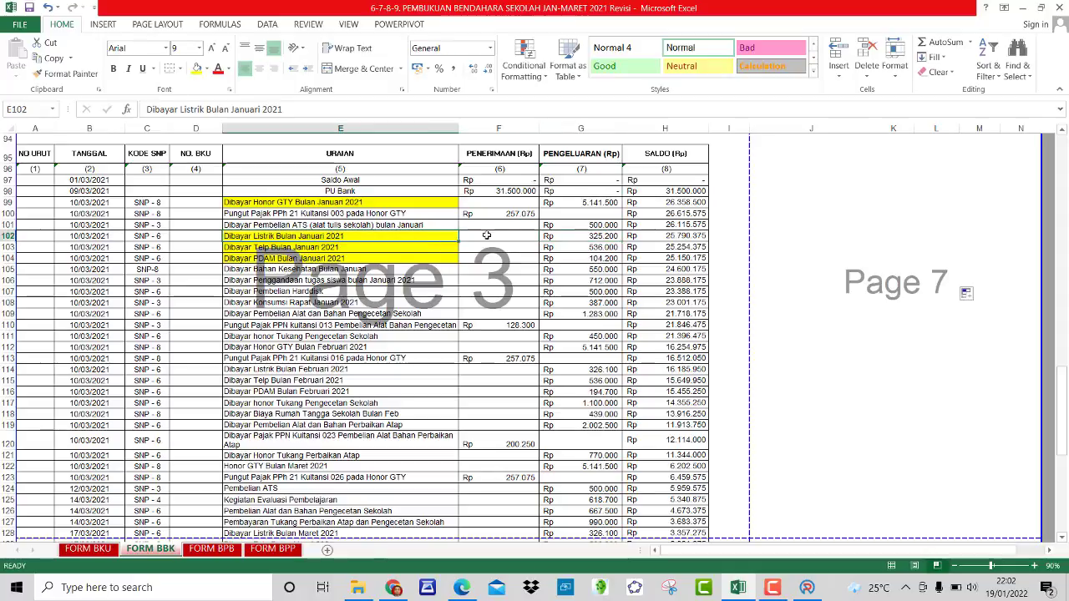
pyautogui.click(579, 237)
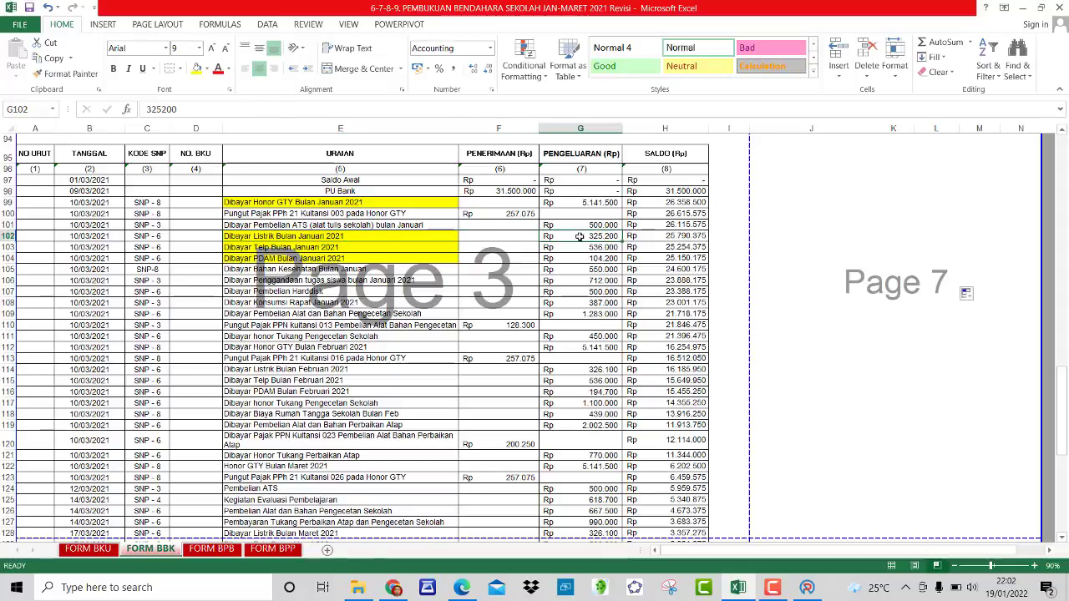
pyautogui.click(484, 237)
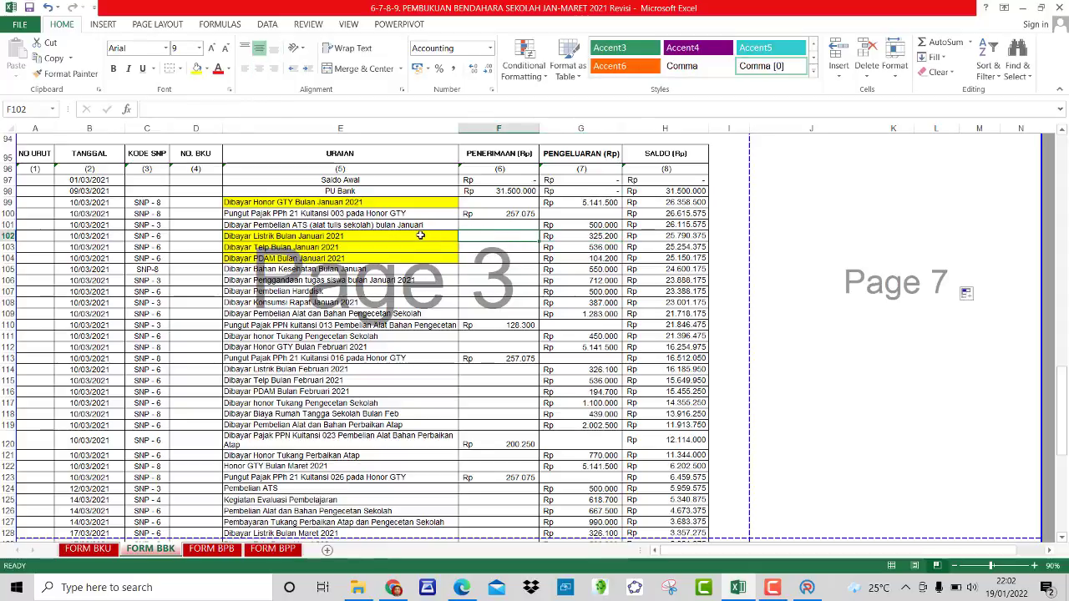
pyautogui.click(420, 236)
pyautogui.click(494, 237)
pyautogui.click(584, 237)
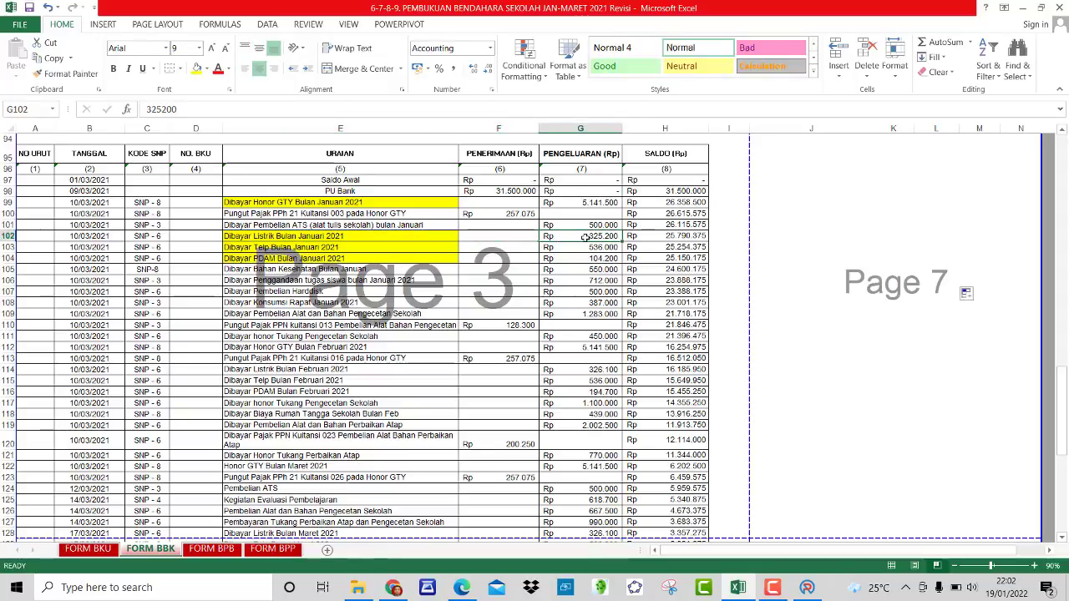
pyautogui.click(420, 238)
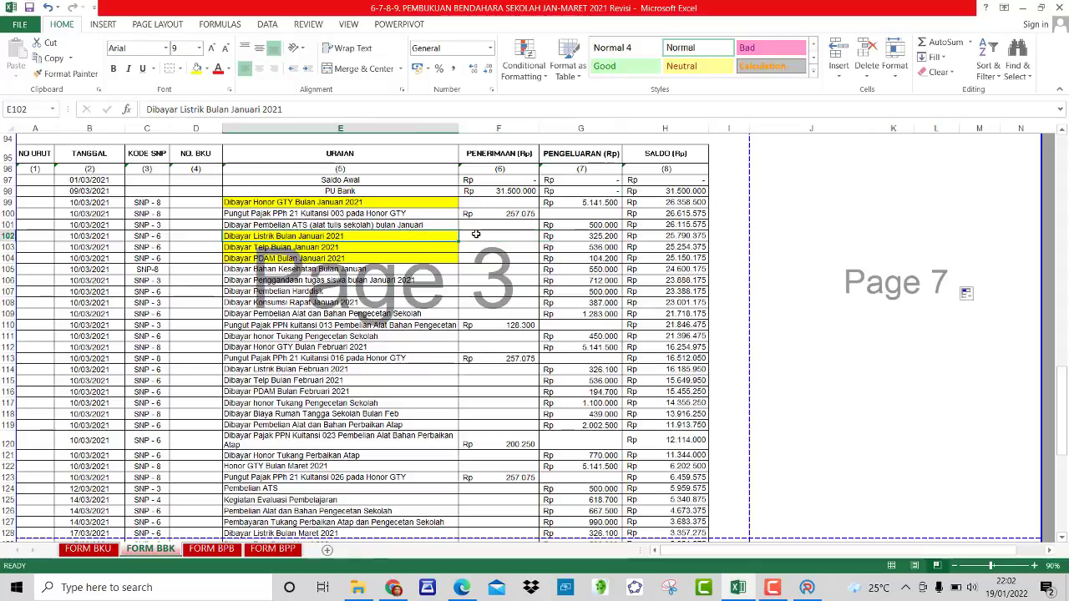
pyautogui.click(476, 236)
pyautogui.click(580, 237)
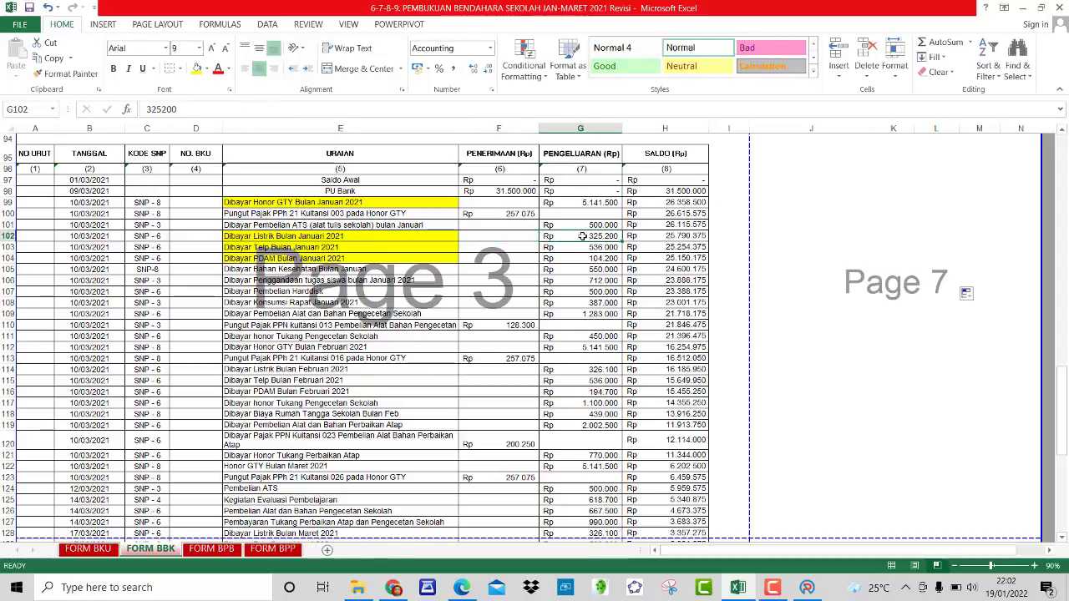
pyautogui.click(495, 238)
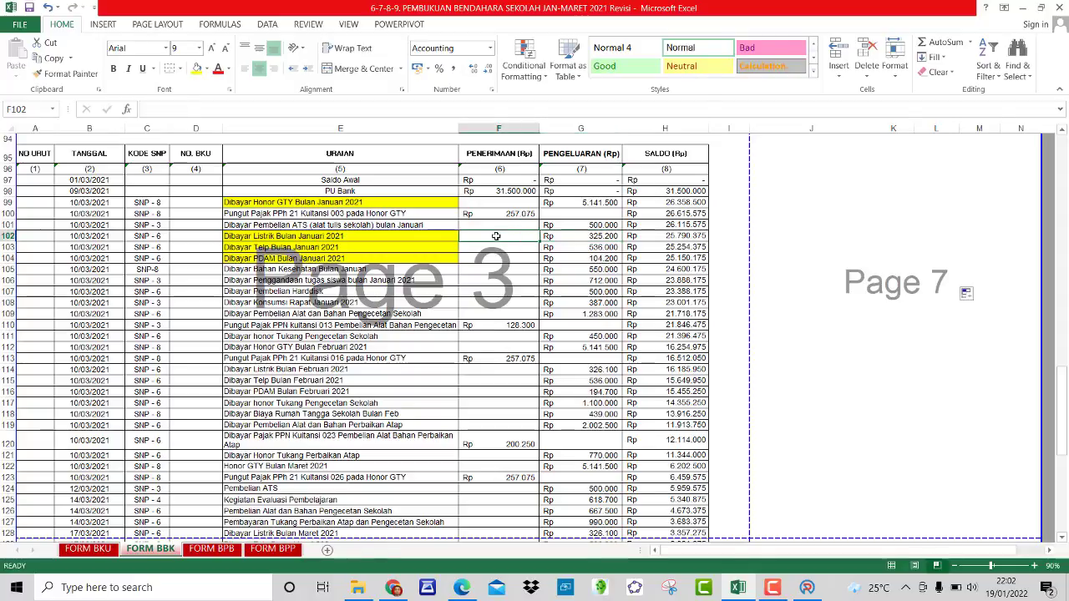
pyautogui.click(433, 238)
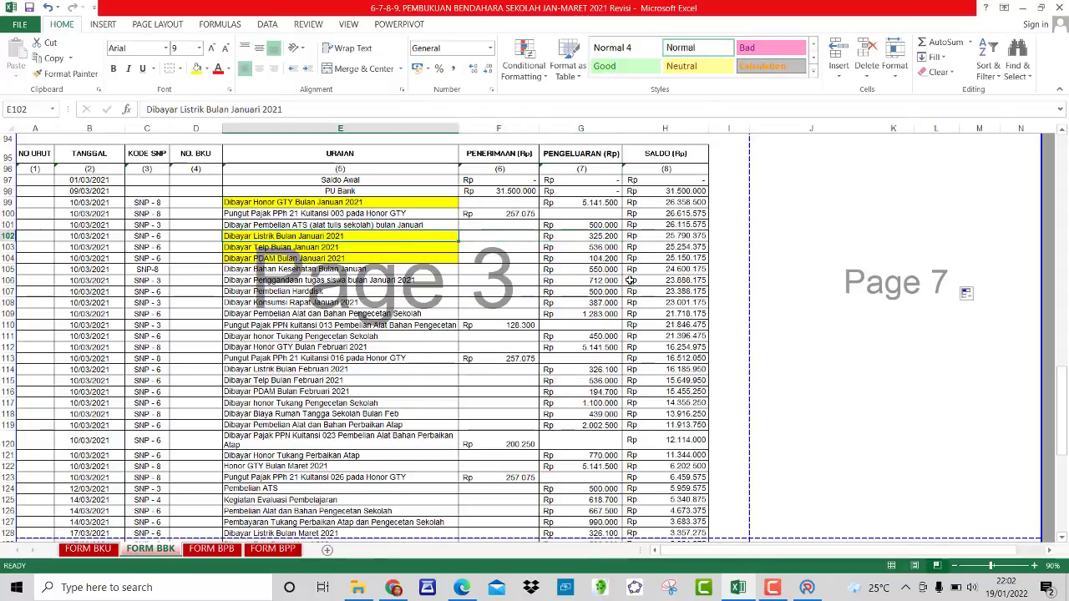
pyautogui.click(807, 587)
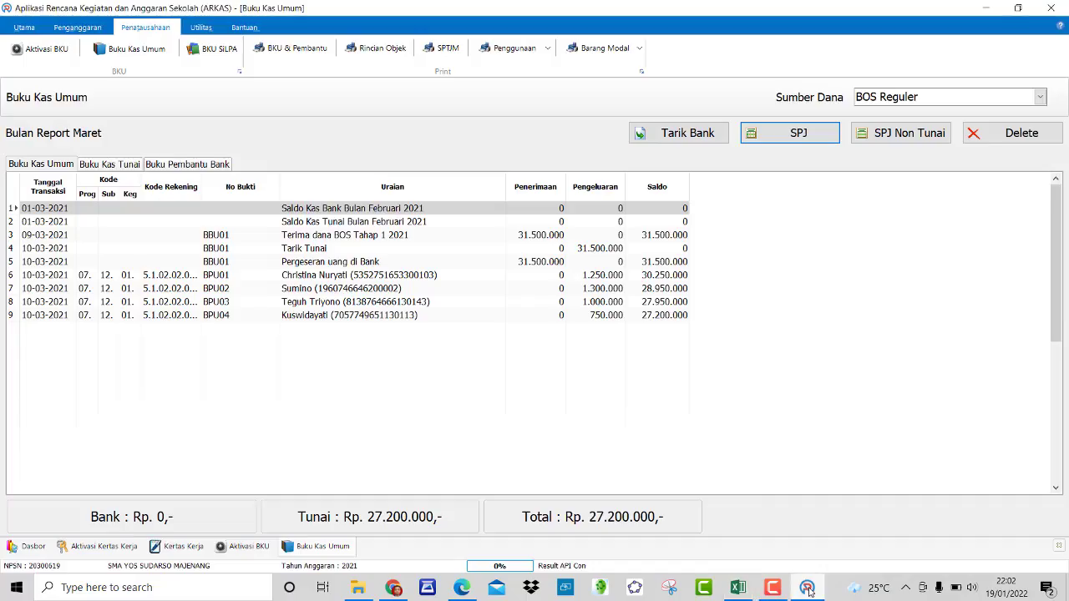
# Step: Start SPJ entry BPU05 with Belanja Tagihan Listrik and the January Pembayaran Tagihan Listrik activity
pyautogui.click(789, 134)
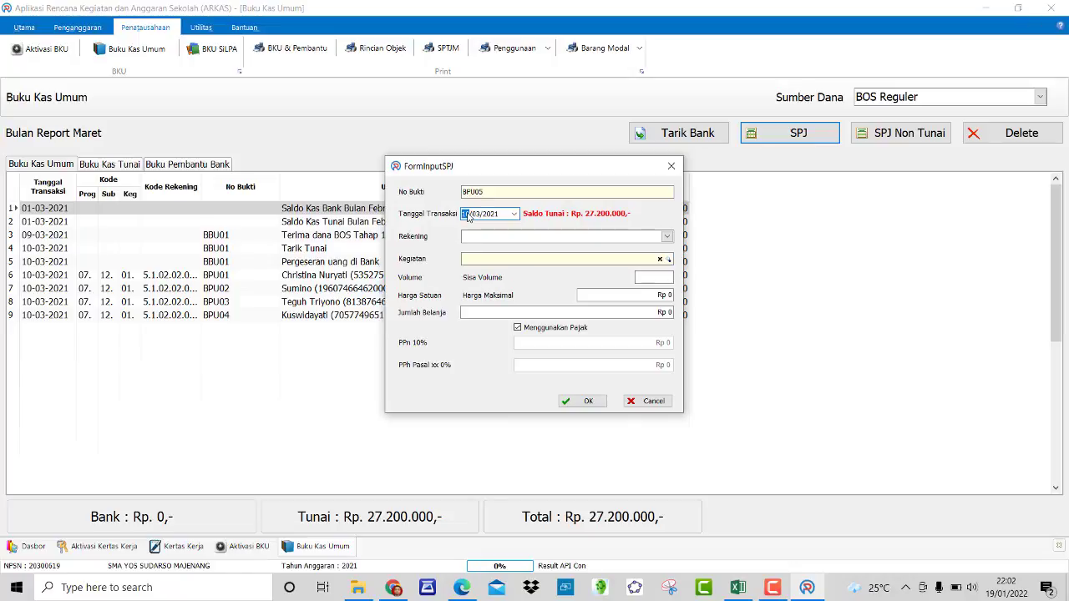
pyautogui.click(666, 237)
pyautogui.scroll(-1, 618, 292)
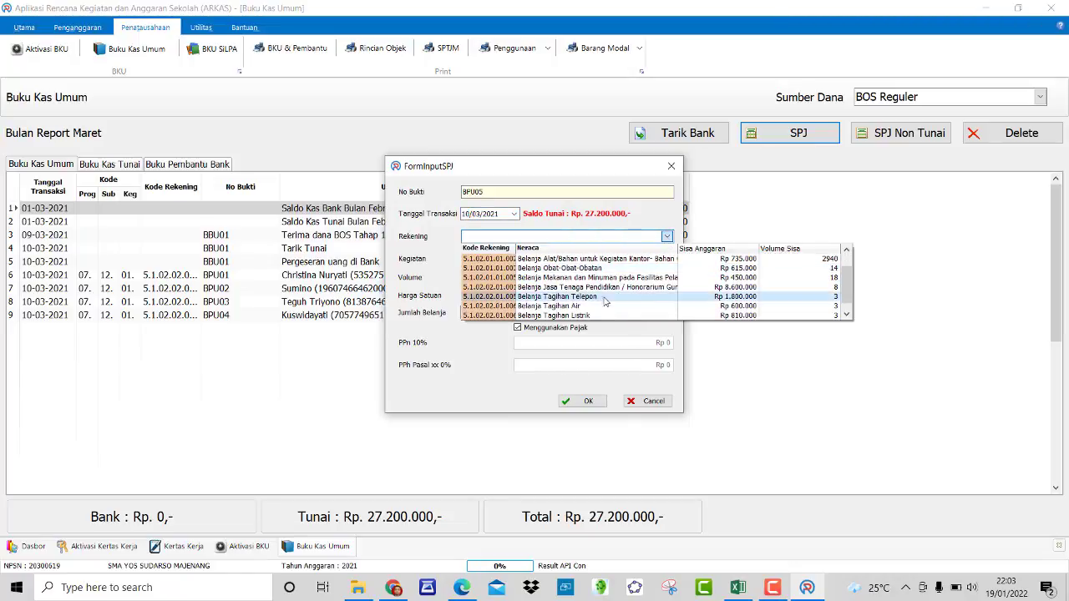
pyautogui.click(576, 316)
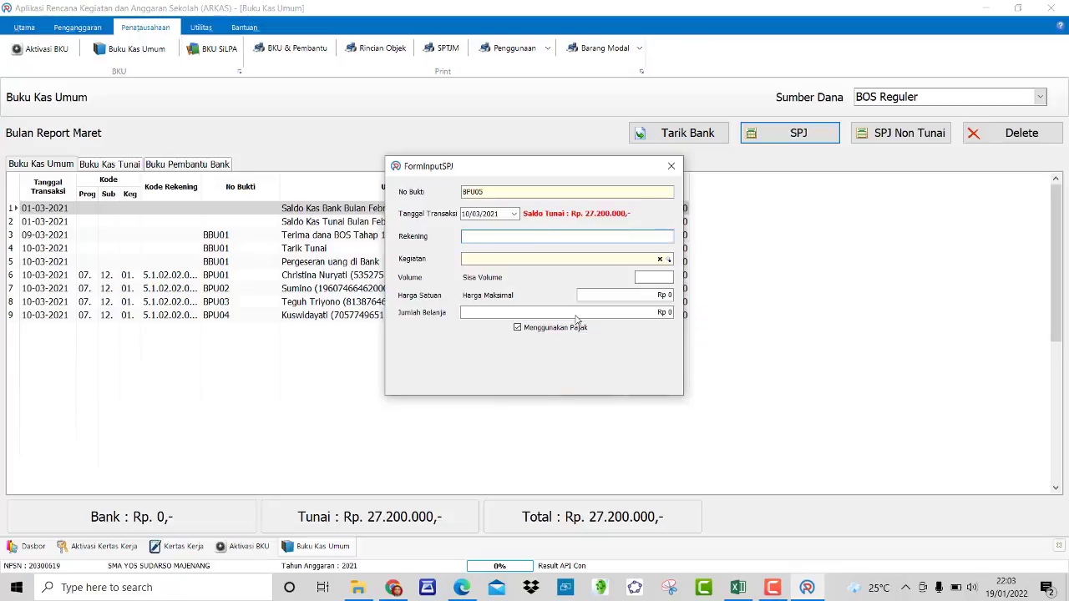
pyautogui.click(668, 260)
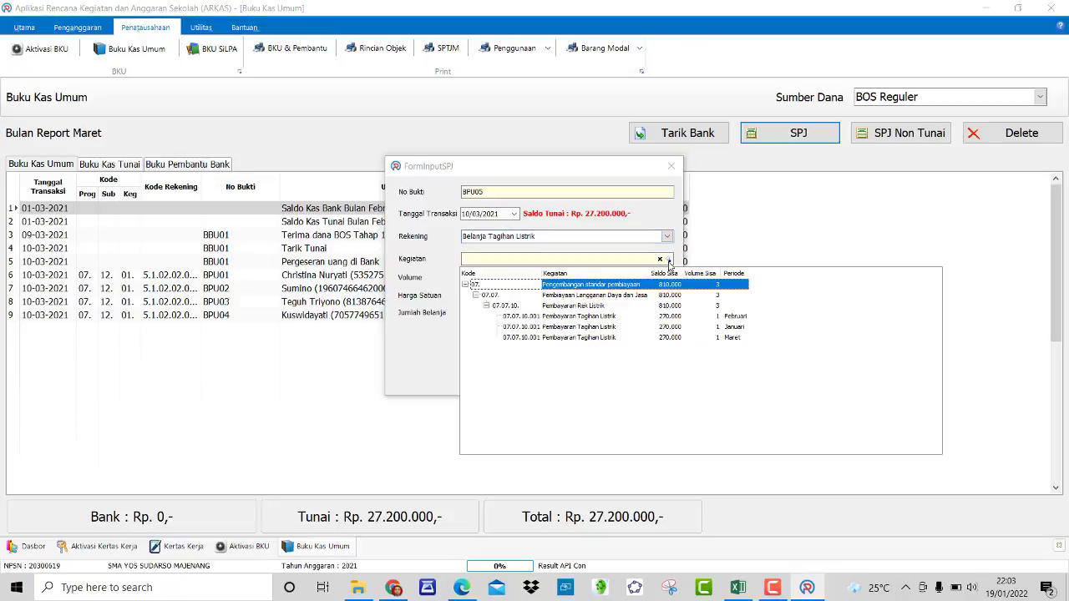
pyautogui.click(713, 329)
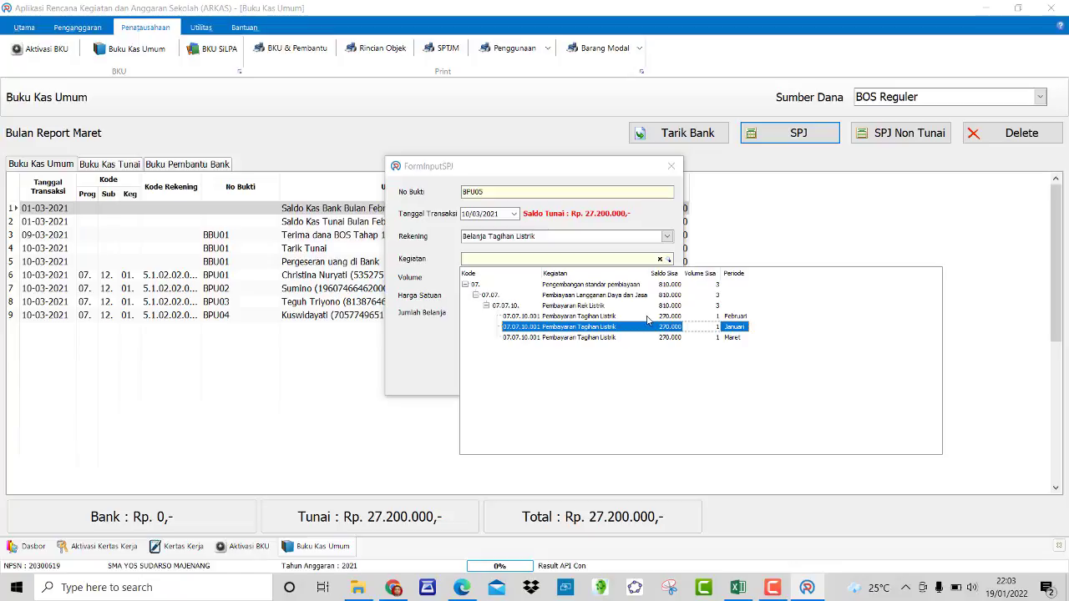
pyautogui.press('Return')
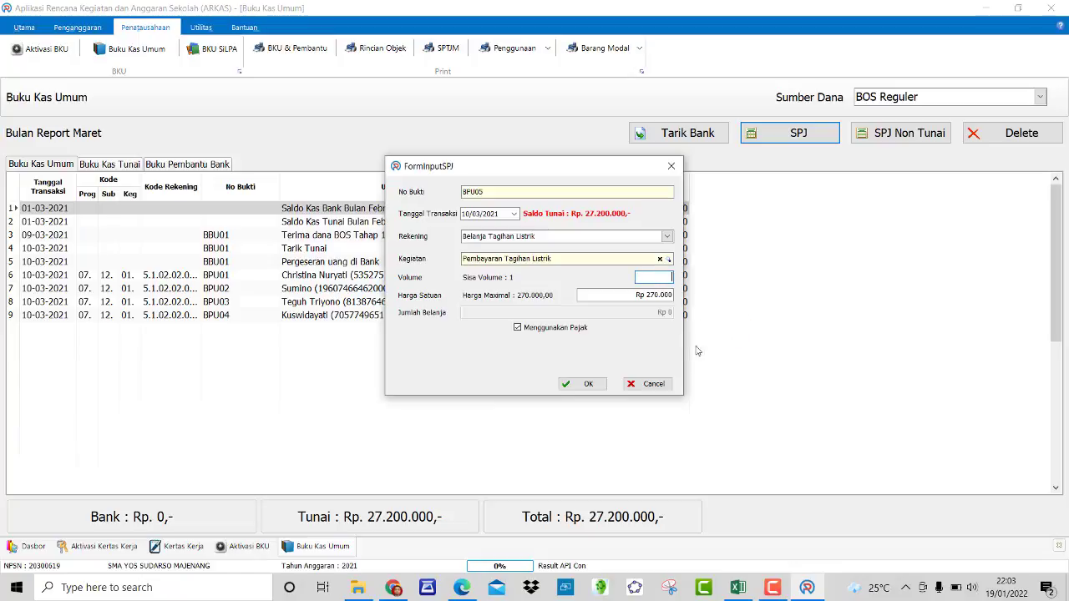
# Step: Set the unit price to 270000 after clearing an over-budget error, and save BPU05
pyautogui.click(659, 296)
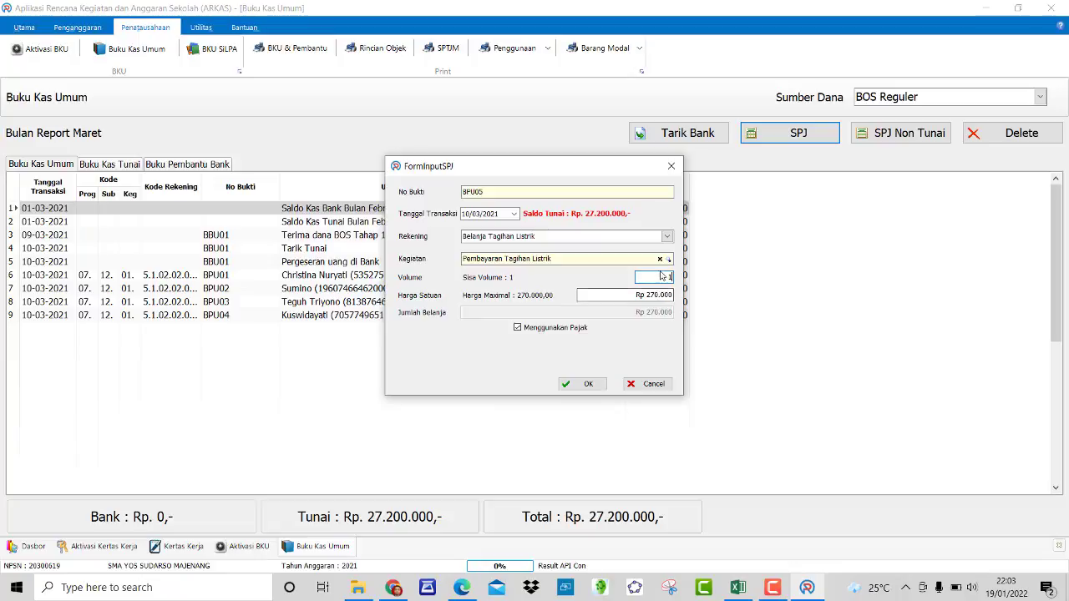
pyautogui.moveTo(656, 298); pyautogui.dragTo(649, 301)
pyautogui.write('300')
pyautogui.press('Return')
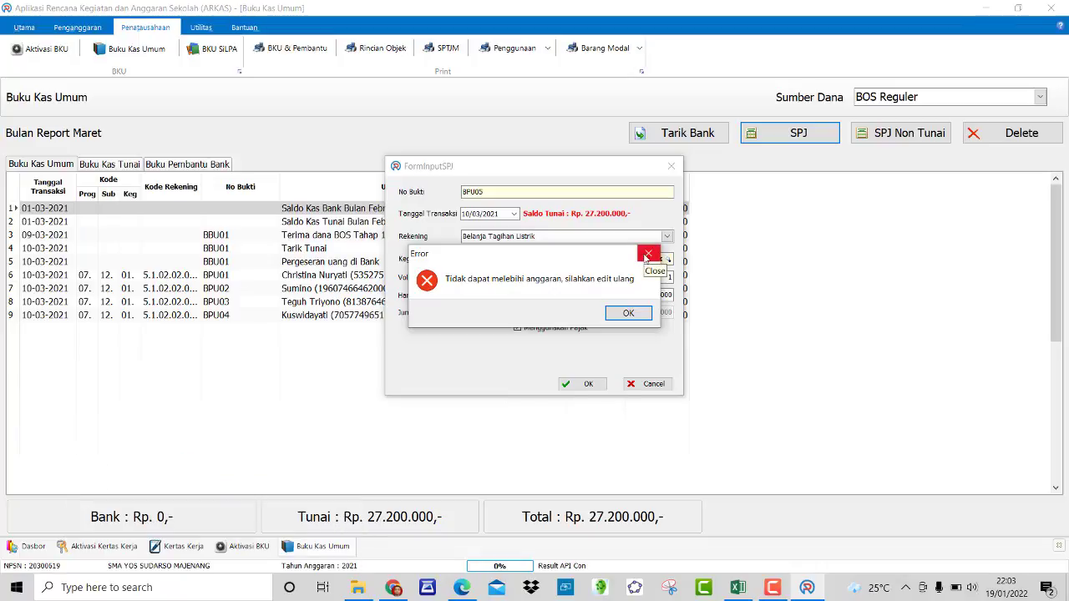
pyautogui.click(638, 314)
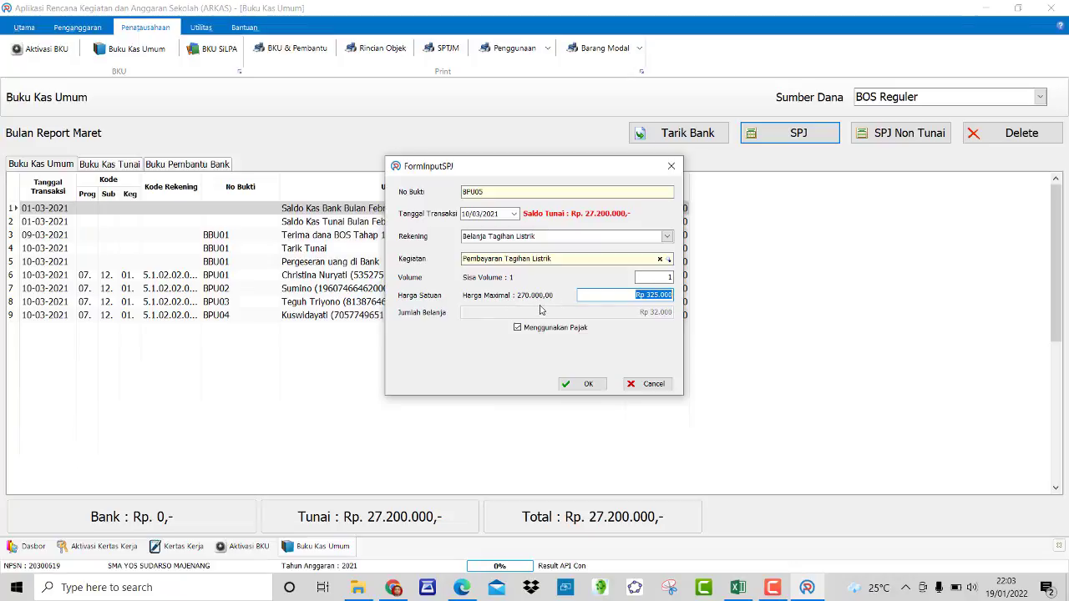
pyautogui.click(659, 297)
pyautogui.moveTo(617, 295); pyautogui.dragTo(704, 297)
pyautogui.write('270')
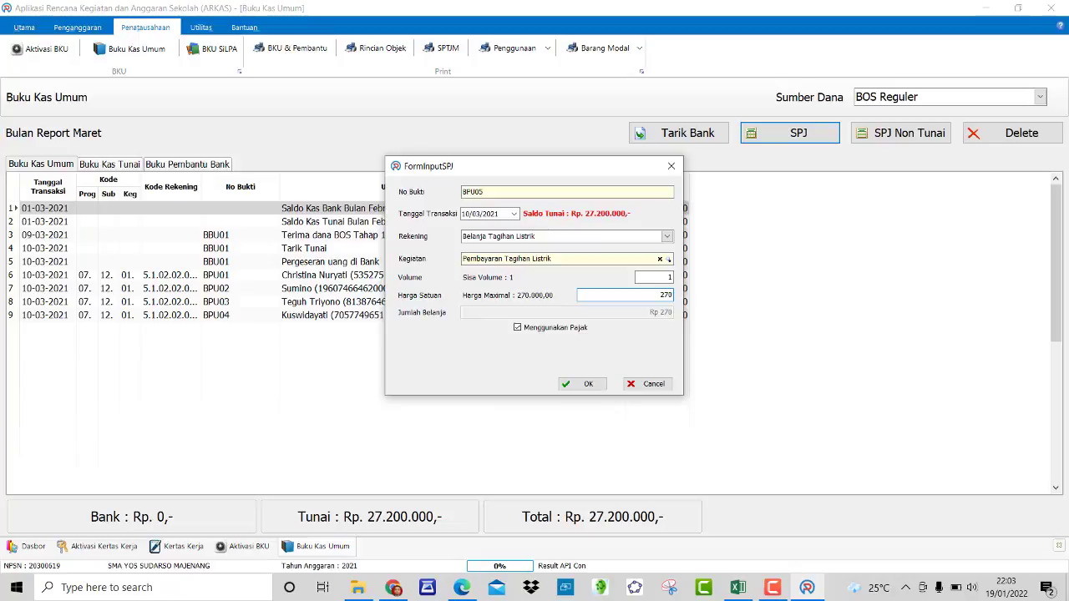
pyautogui.write('000')
pyautogui.click(588, 385)
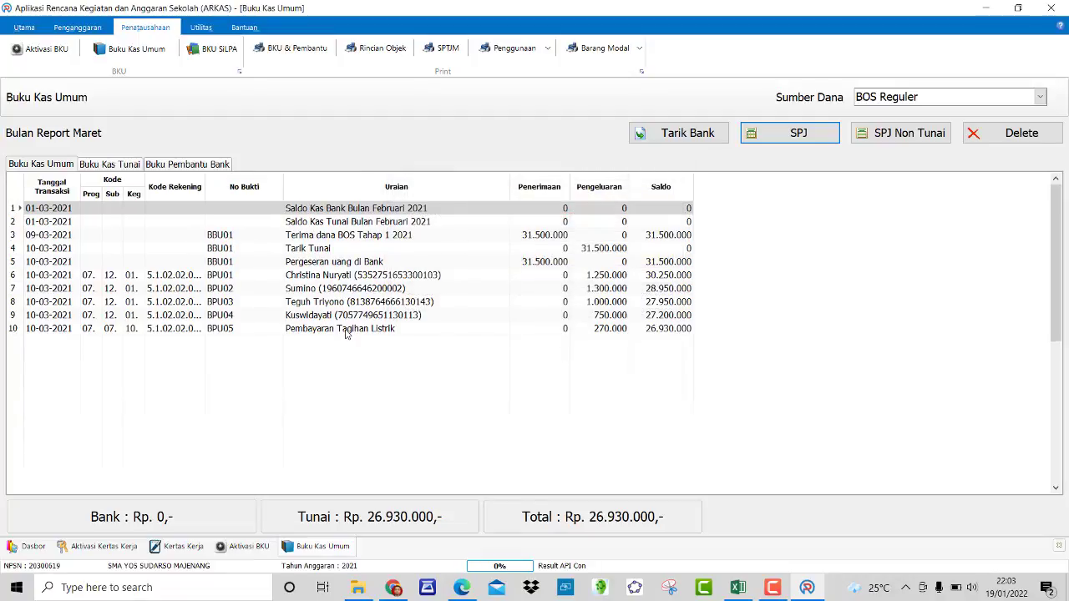
# Step: Read the January telephone payment of 536000 in FORM BBK and return to ARKAS
pyautogui.click(797, 135)
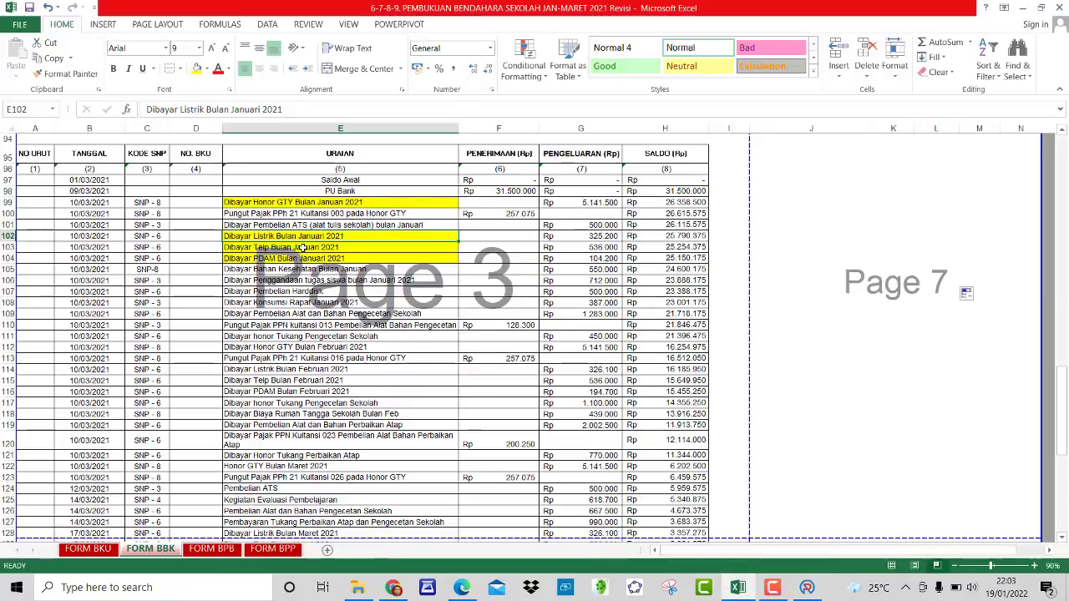
pyautogui.click(302, 248)
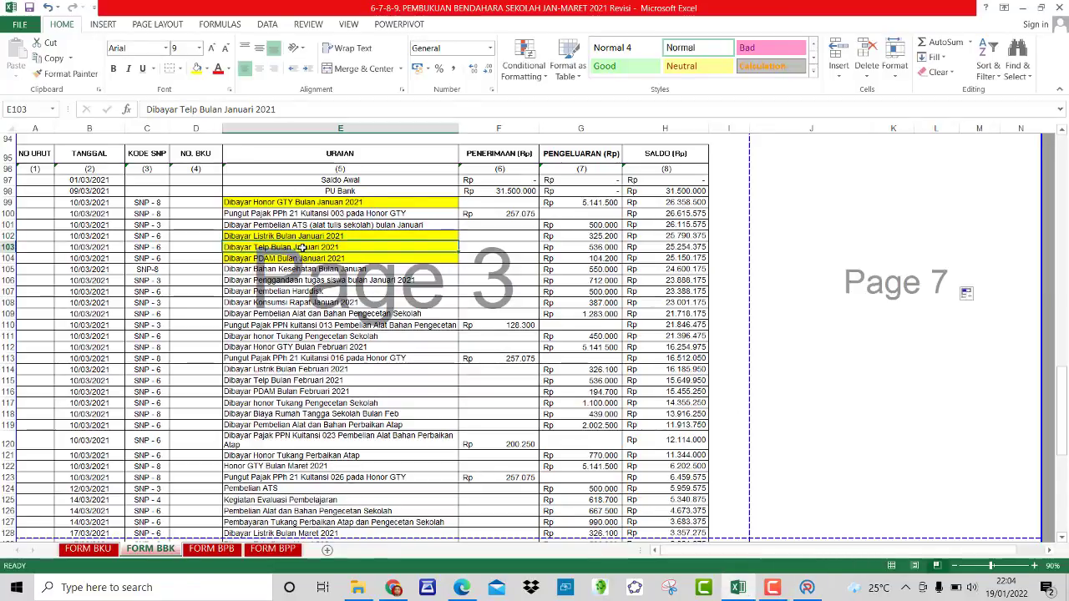
pyautogui.click(608, 248)
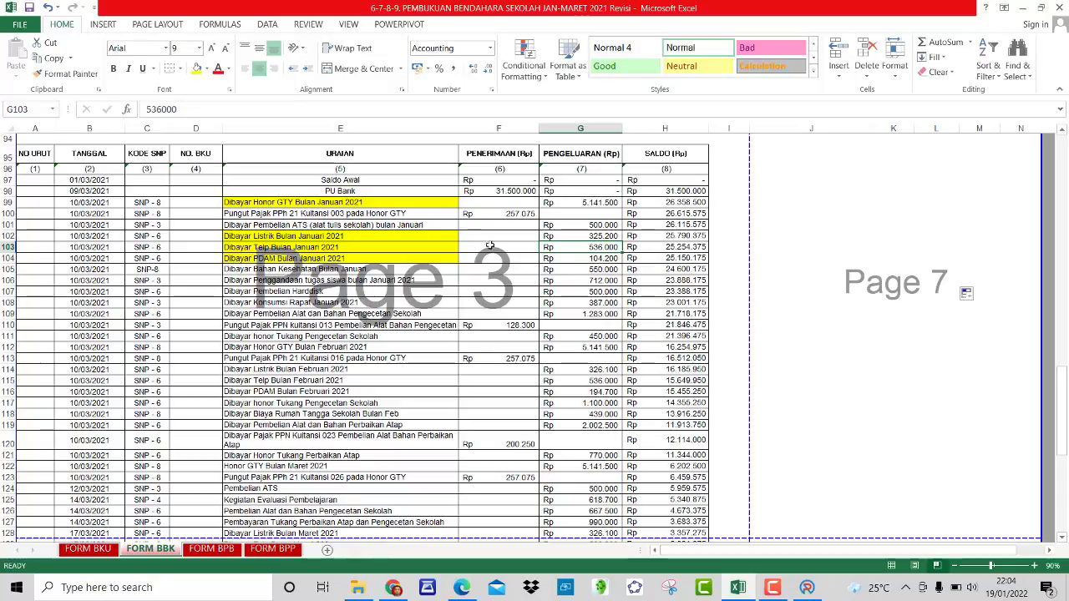
pyautogui.click(417, 250)
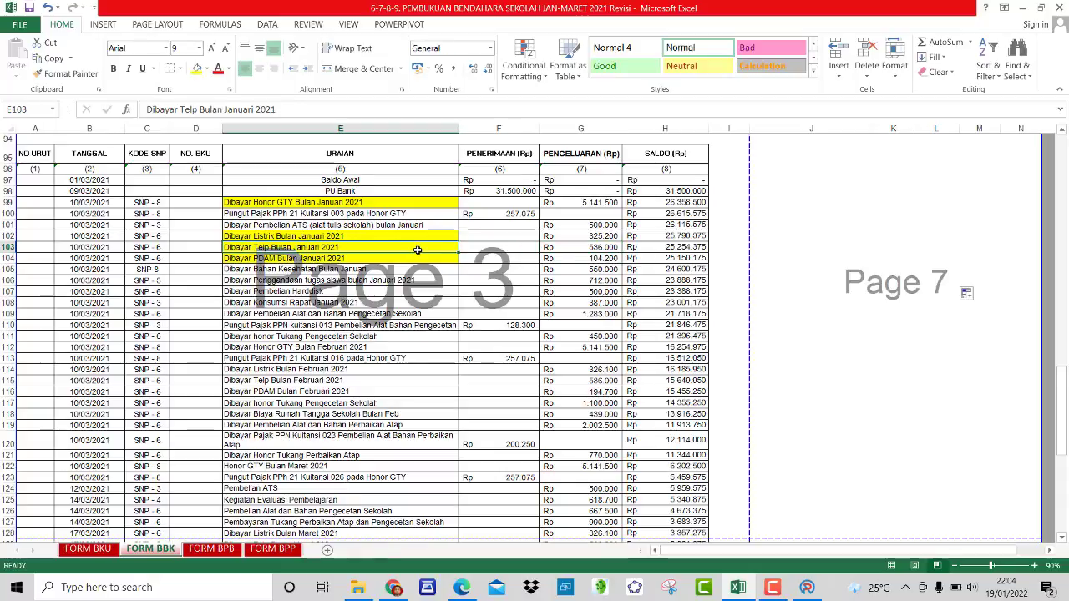
pyautogui.click(806, 585)
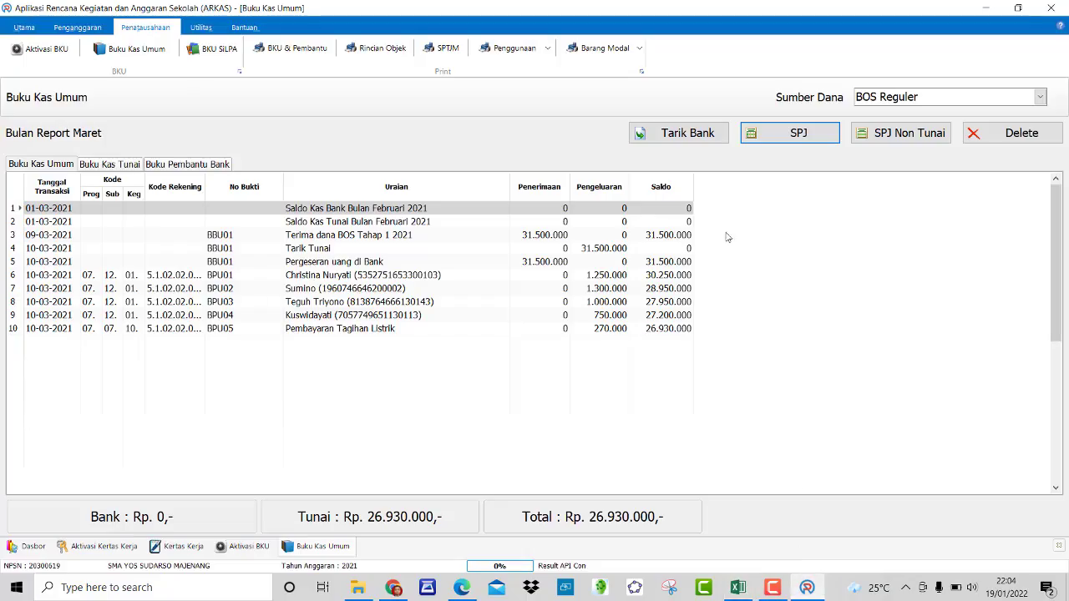
# Step: Begin BPU06 with Belanja Tagihan Telepon, the January Pembayaran Tagihan Telp activity and volume 1
pyautogui.click(798, 135)
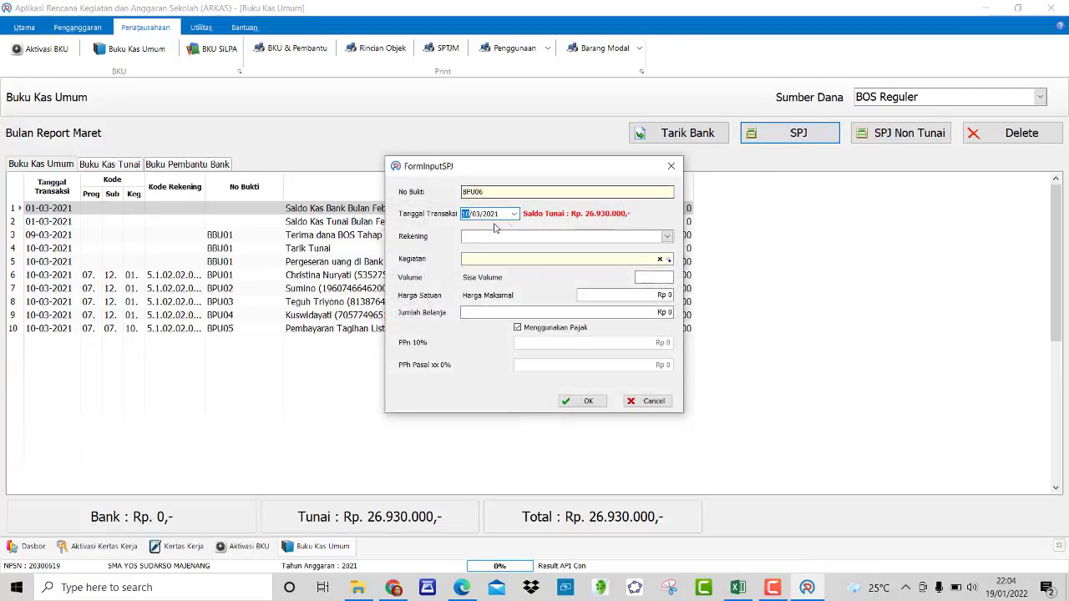
pyautogui.click(475, 214)
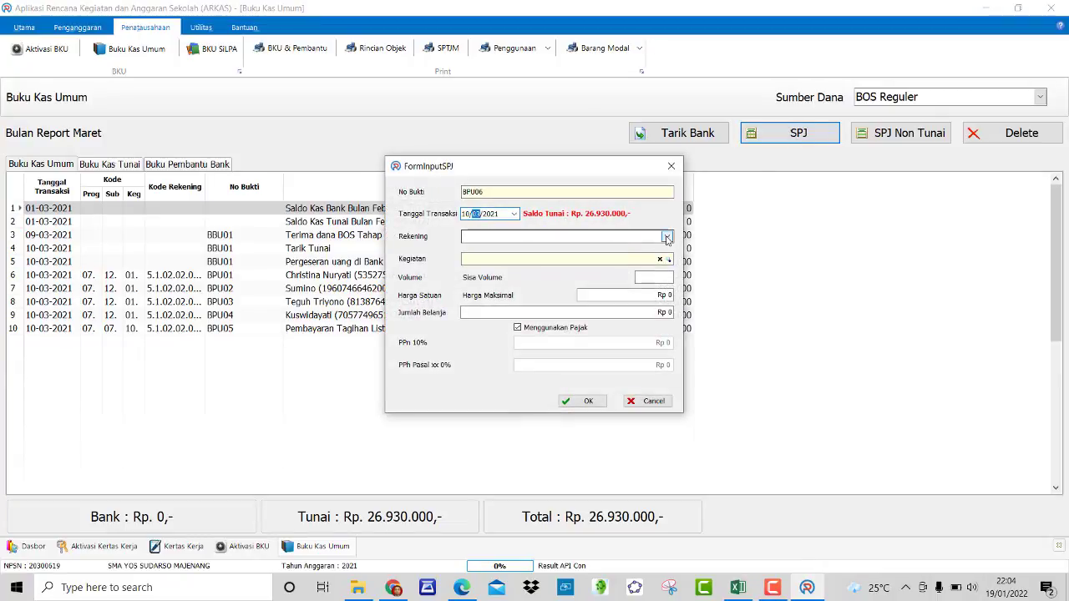
pyautogui.click(667, 237)
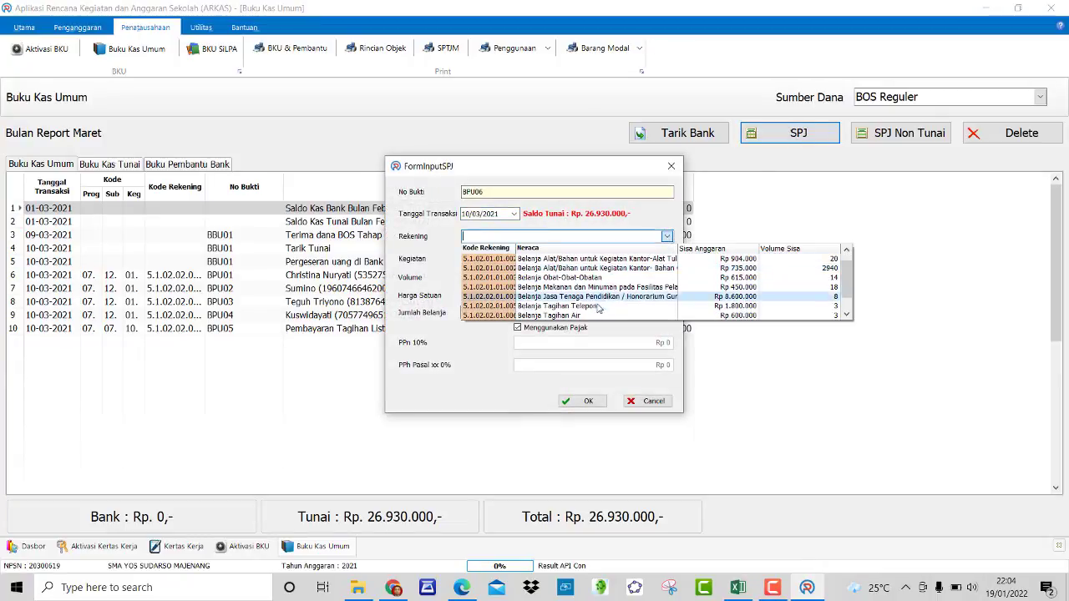
pyautogui.click(598, 306)
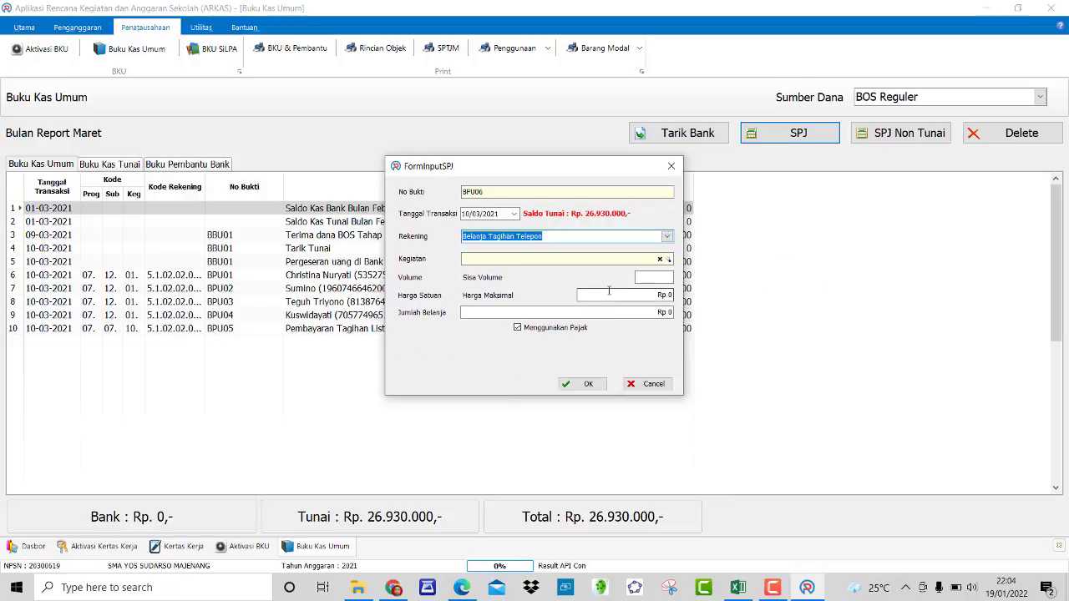
pyautogui.click(668, 259)
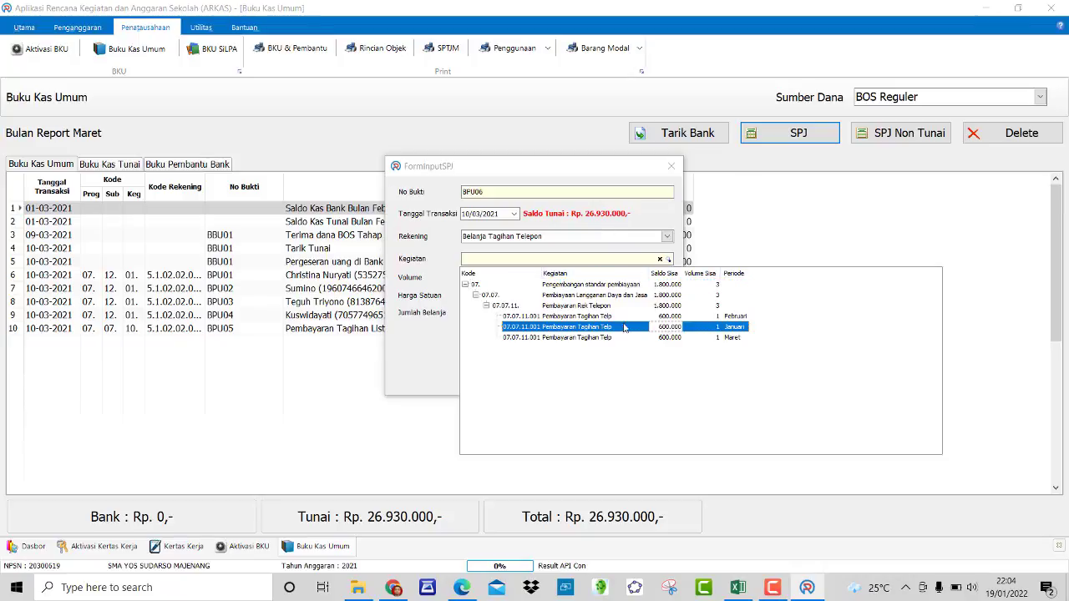
pyautogui.press('Return')
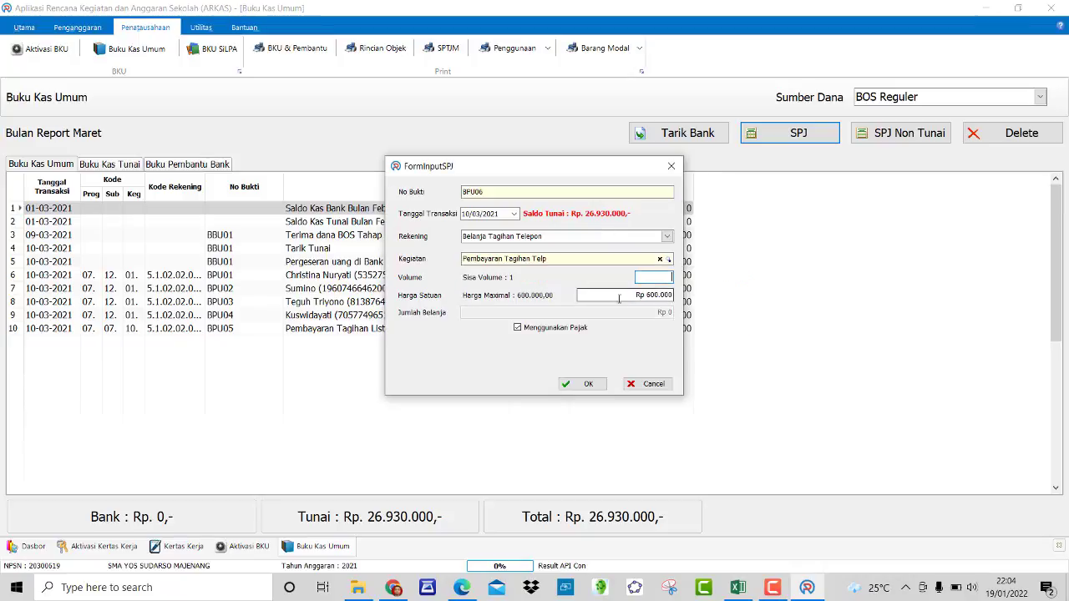
pyautogui.write('1')
# Step: Set BPU06's unit price to 536000, checked against Excel and fixed after an over-budget error, and save it
pyautogui.click(738, 588)
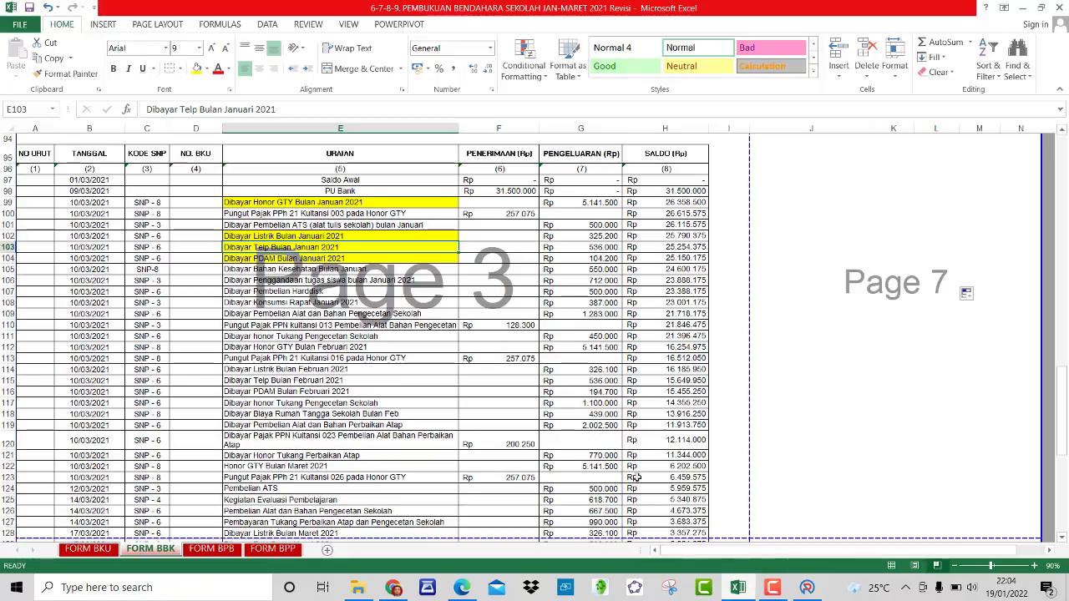
pyautogui.click(594, 248)
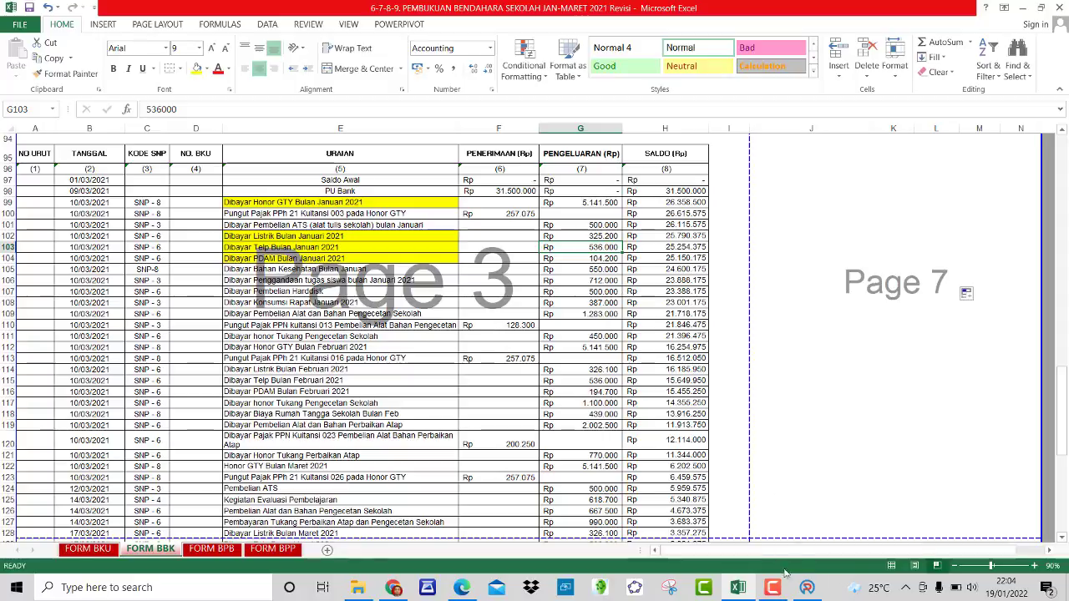
pyautogui.click(807, 588)
pyautogui.click(647, 295)
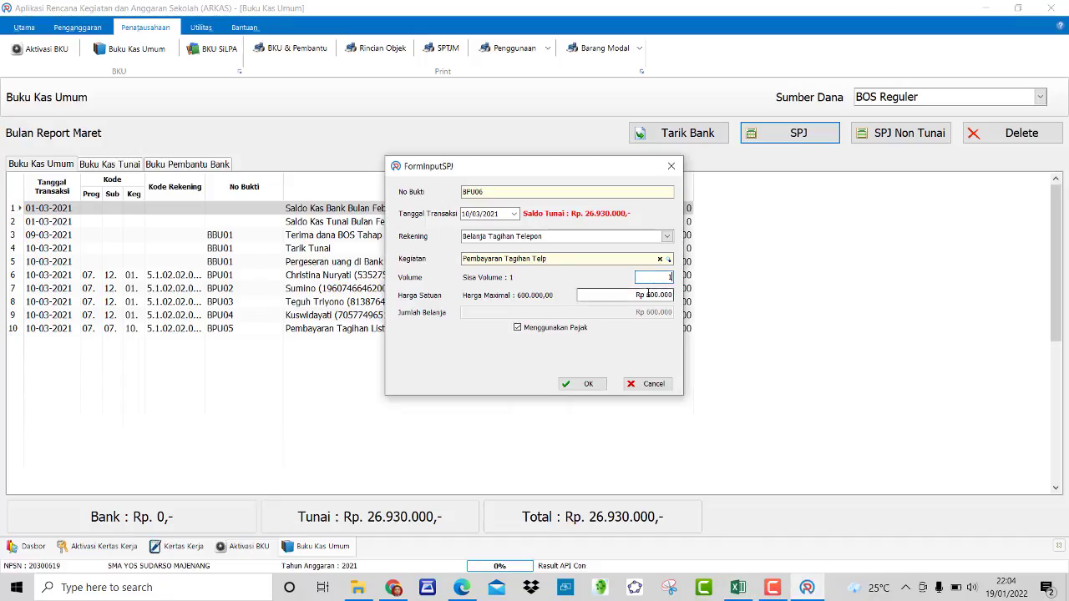
pyautogui.moveTo(646, 296); pyautogui.dragTo(659, 295)
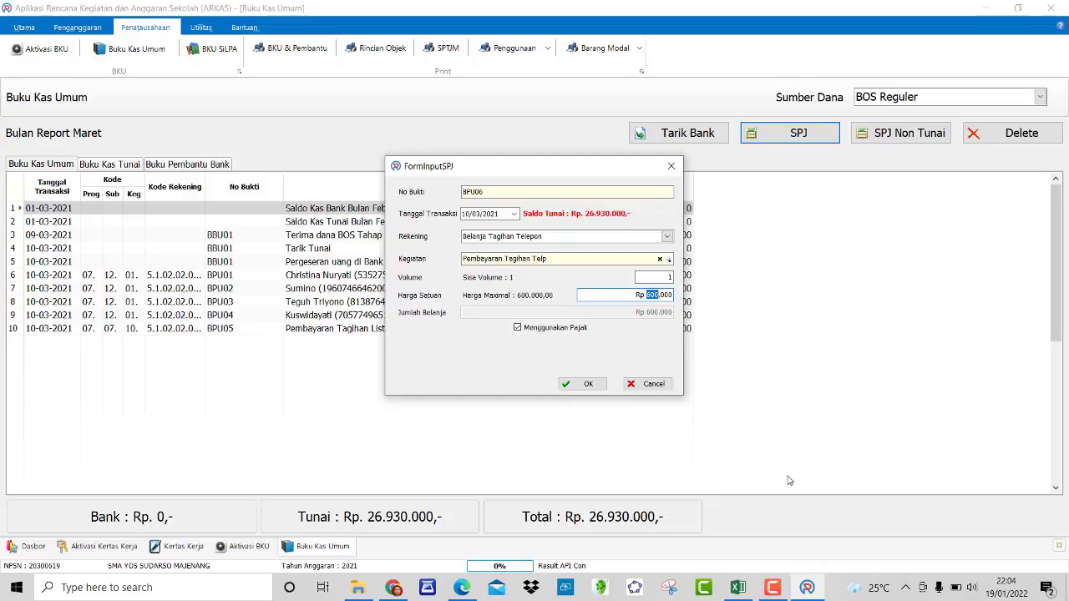
pyautogui.write('5360')
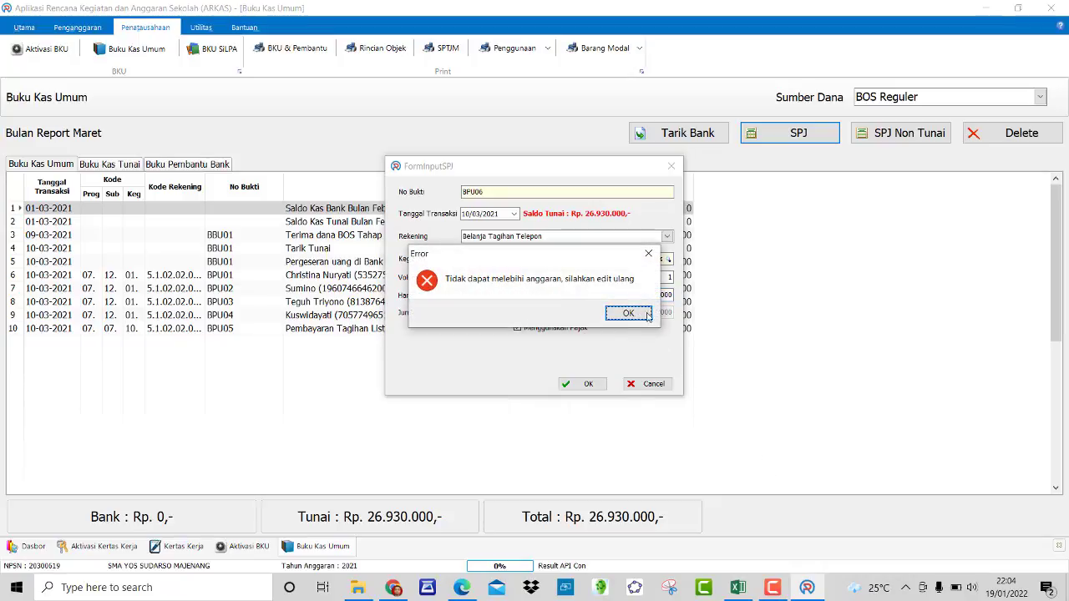
pyautogui.click(643, 314)
pyautogui.click(668, 298)
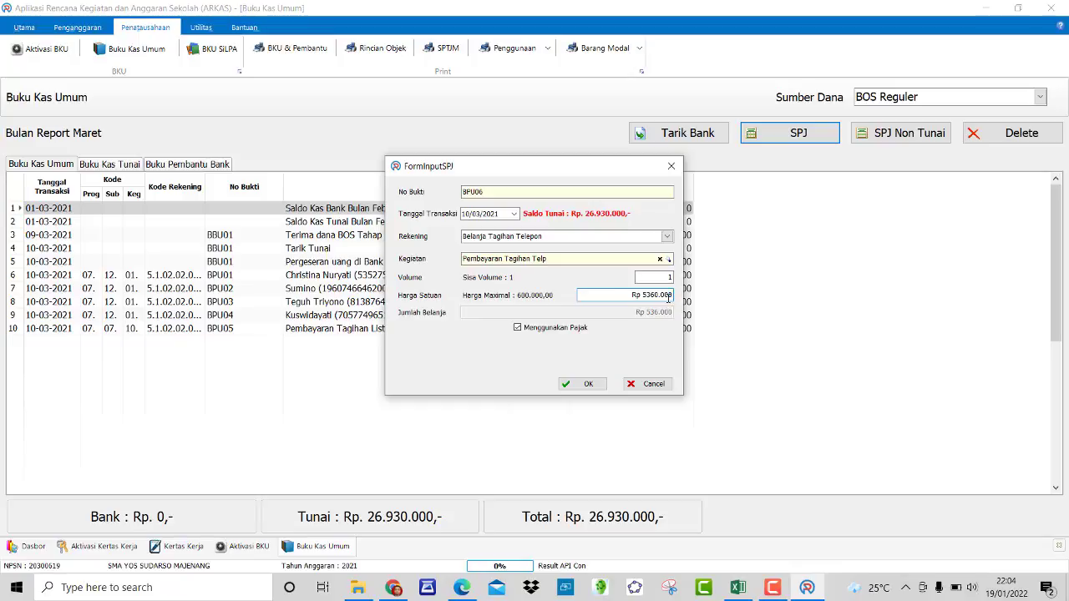
pyautogui.press('BackSpace')
pyautogui.press('BackSpace')
pyautogui.press('BackSpace')
pyautogui.press('BackSpace')
pyautogui.write('00')
pyautogui.click(593, 386)
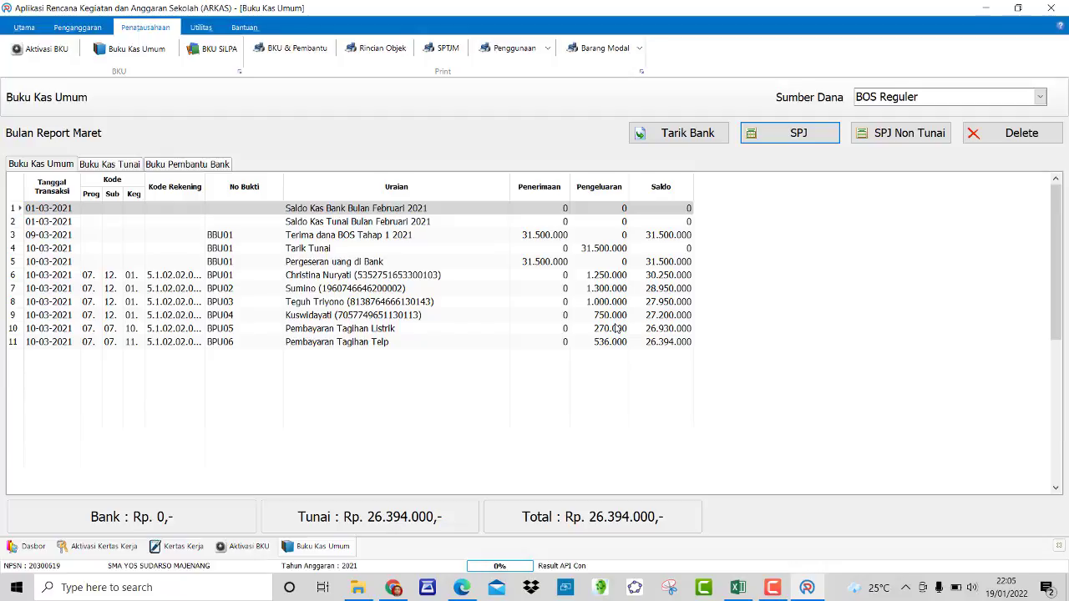
# Step: Start a new SPJ entry and check the January water payment of 104200 in Excel
pyautogui.click(802, 139)
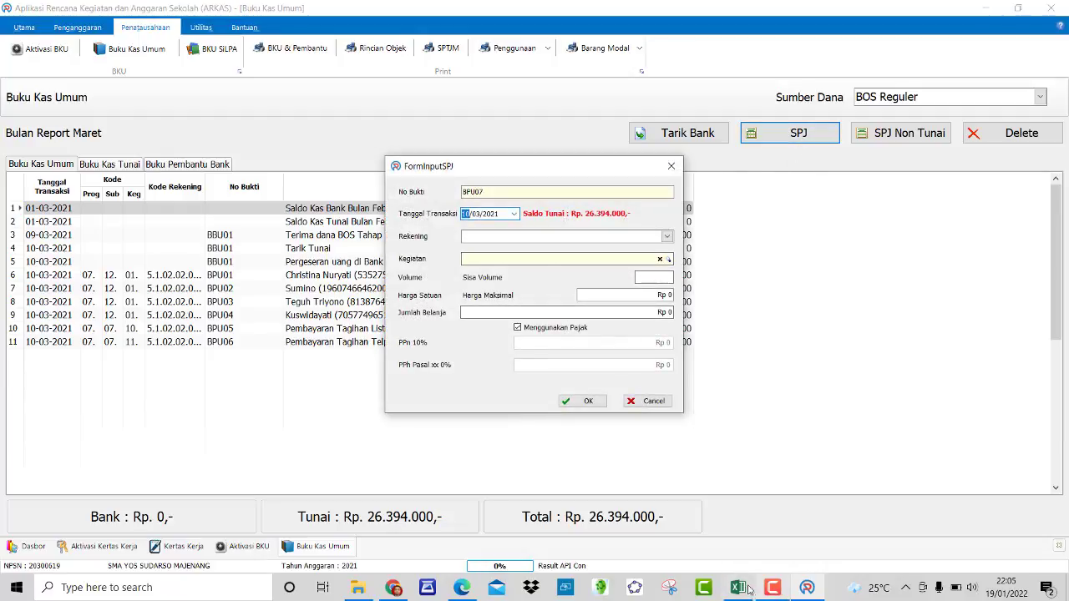
pyautogui.click(746, 589)
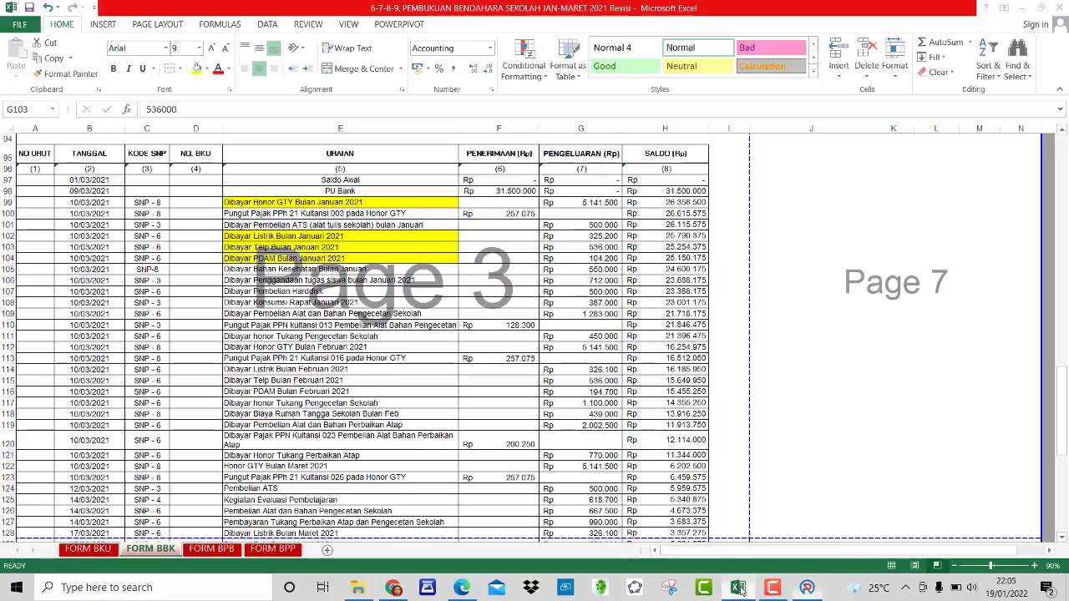
pyautogui.click(321, 258)
pyautogui.click(598, 265)
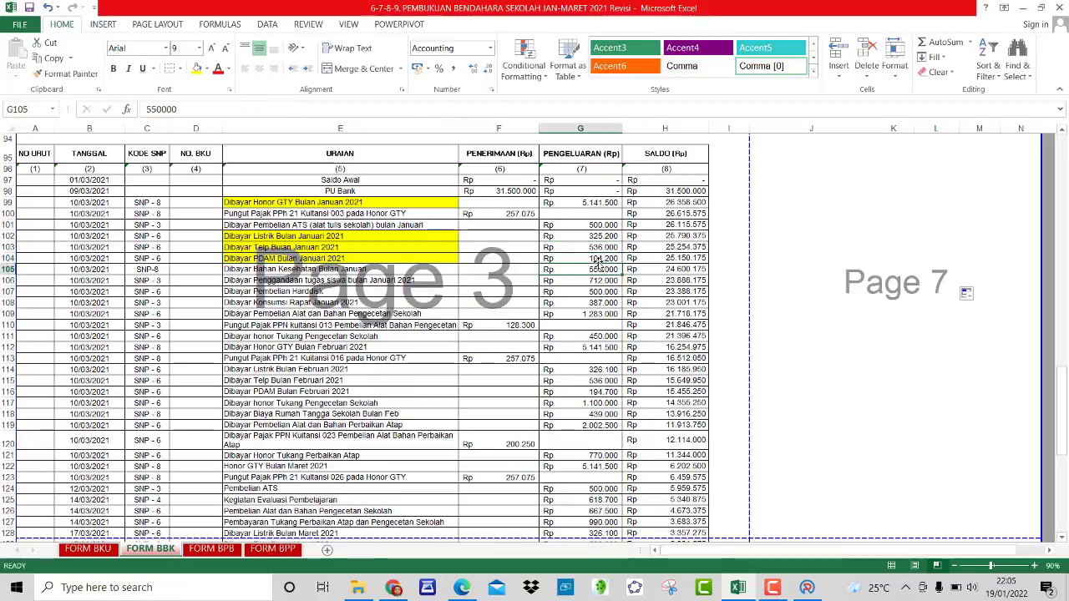
pyautogui.click(598, 259)
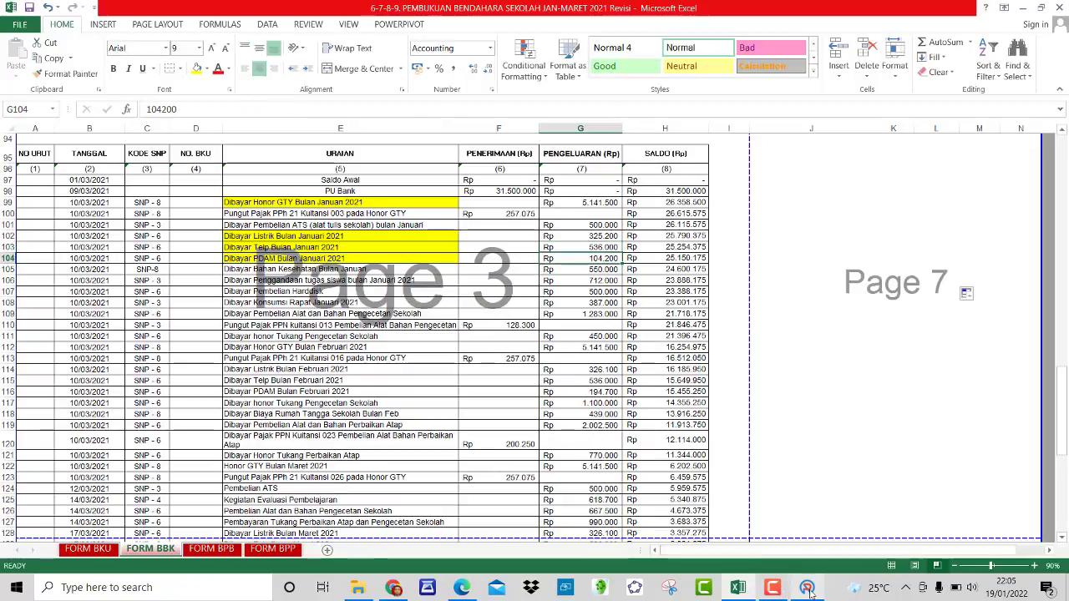
pyautogui.click(807, 589)
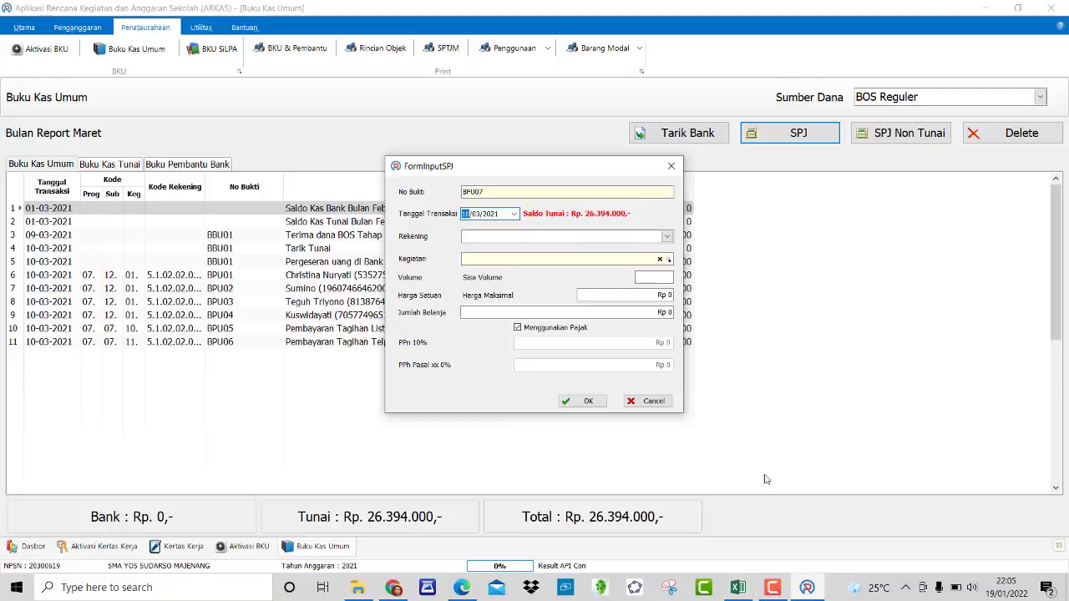
# Step: Fill BPU07 with Belanja Tagihan Air, Januari Pembayaran Tagihan Air, volume 1, unit price 104200
pyautogui.click(666, 237)
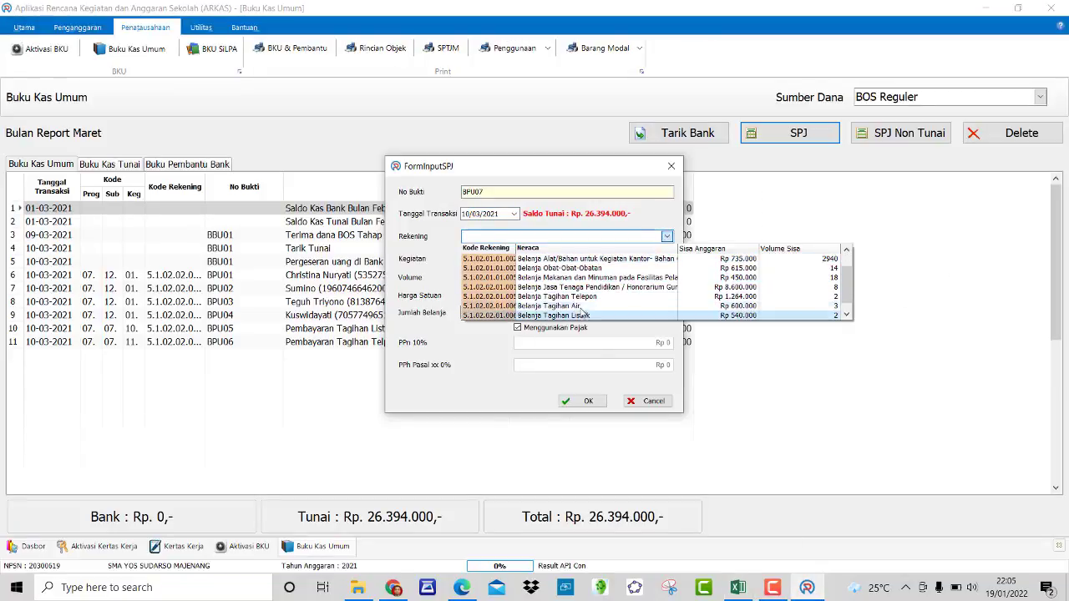
pyautogui.click(582, 307)
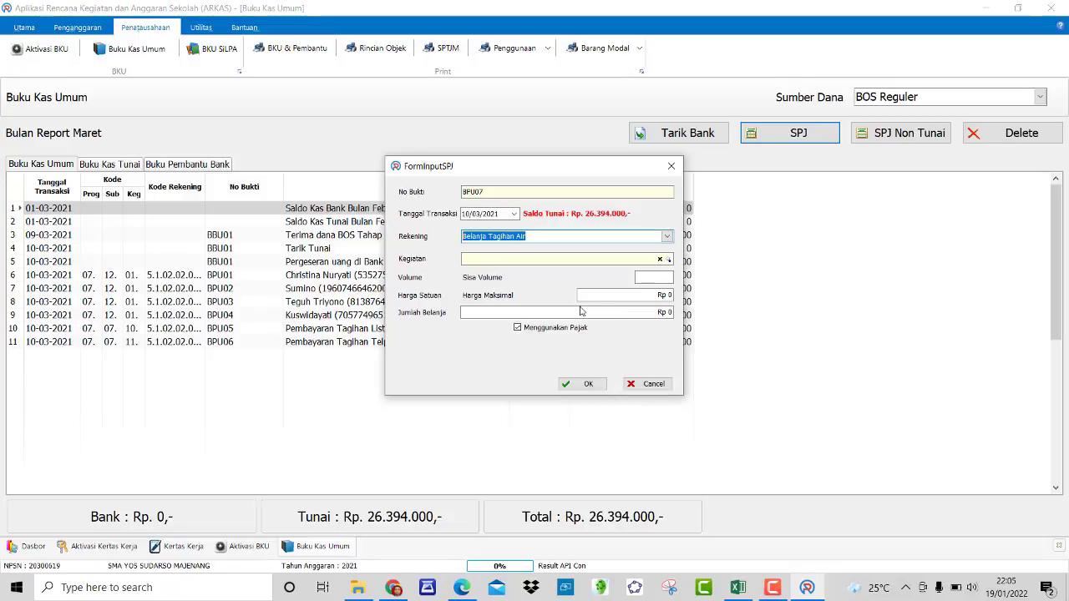
pyautogui.click(669, 259)
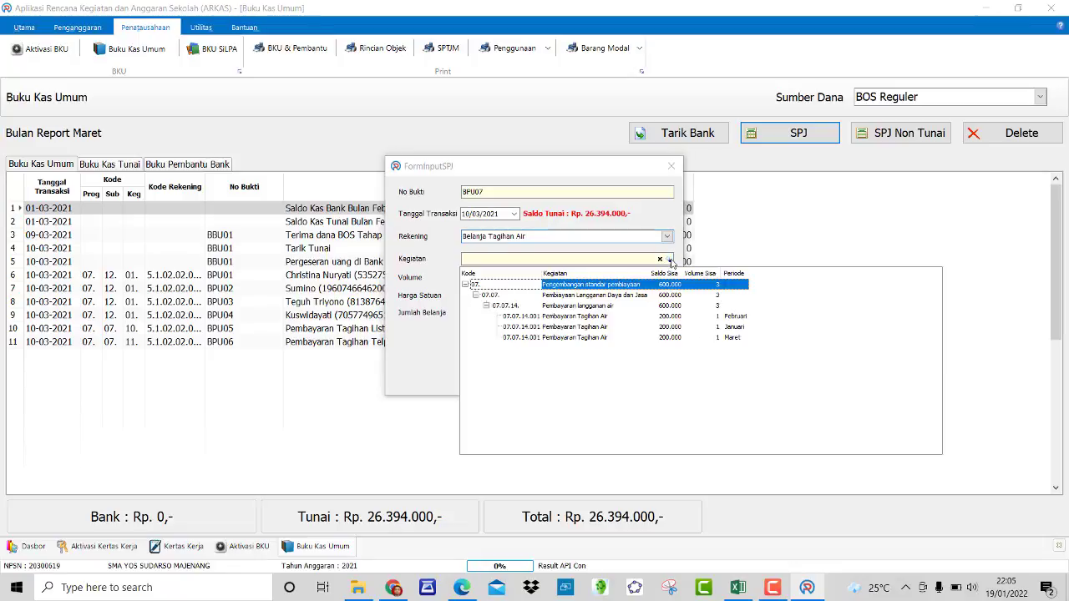
pyautogui.click(717, 327)
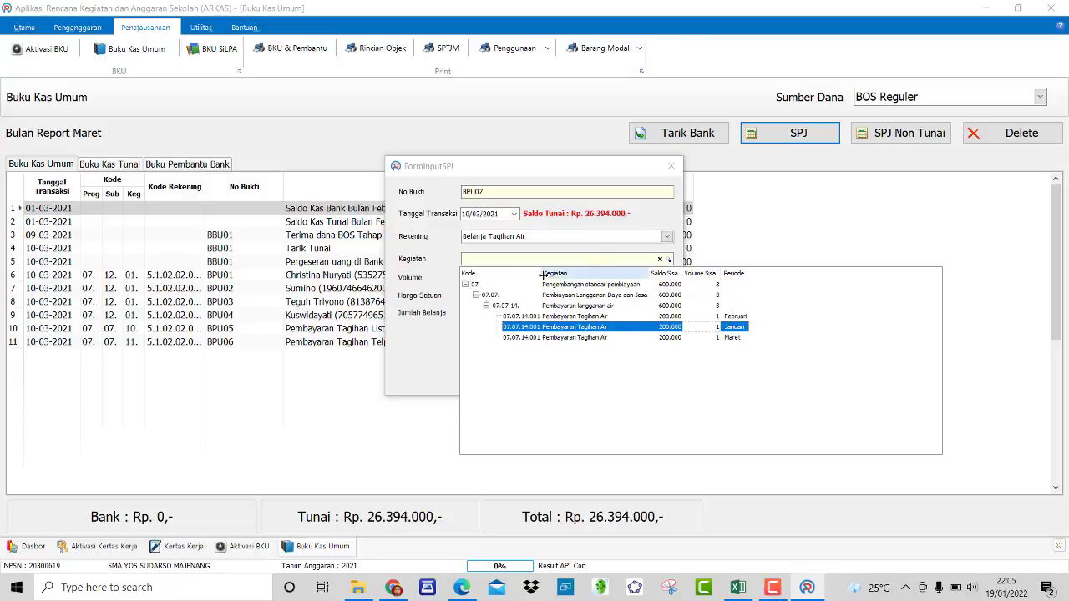
pyautogui.click(586, 263)
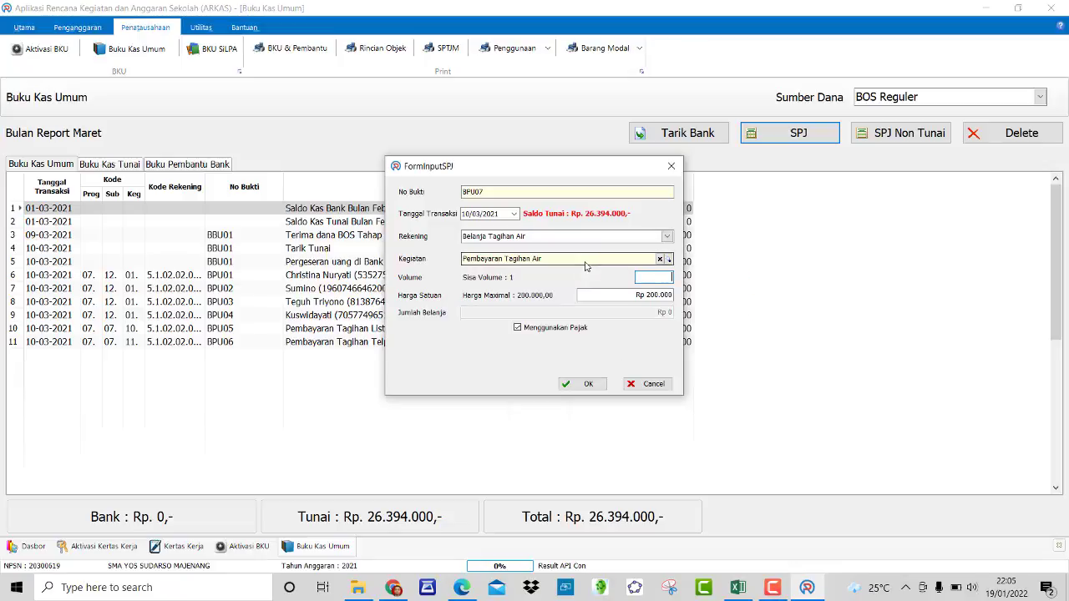
pyautogui.write('1')
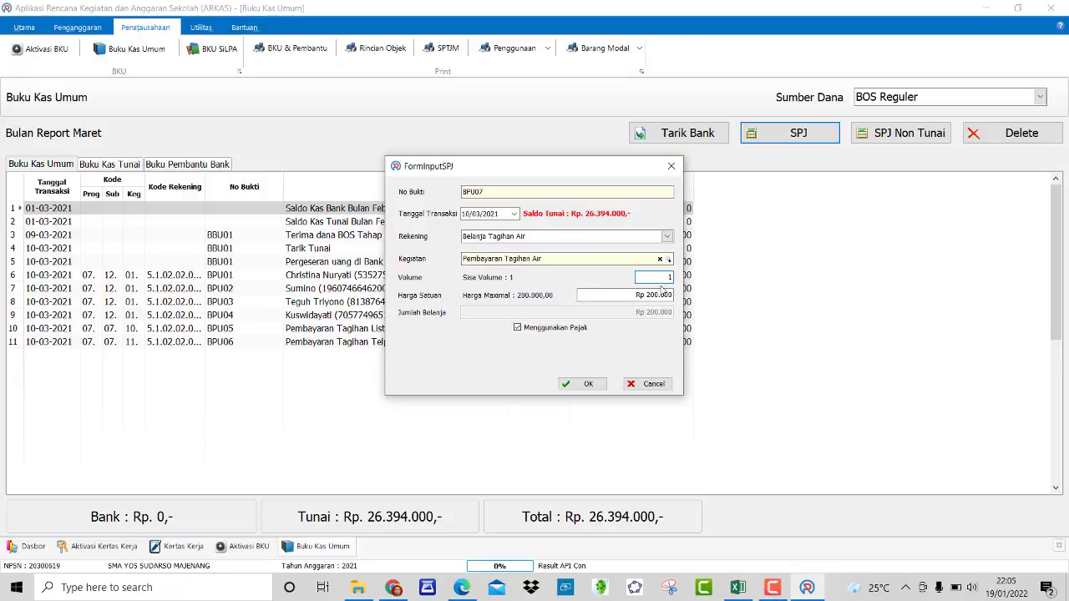
pyautogui.click(751, 588)
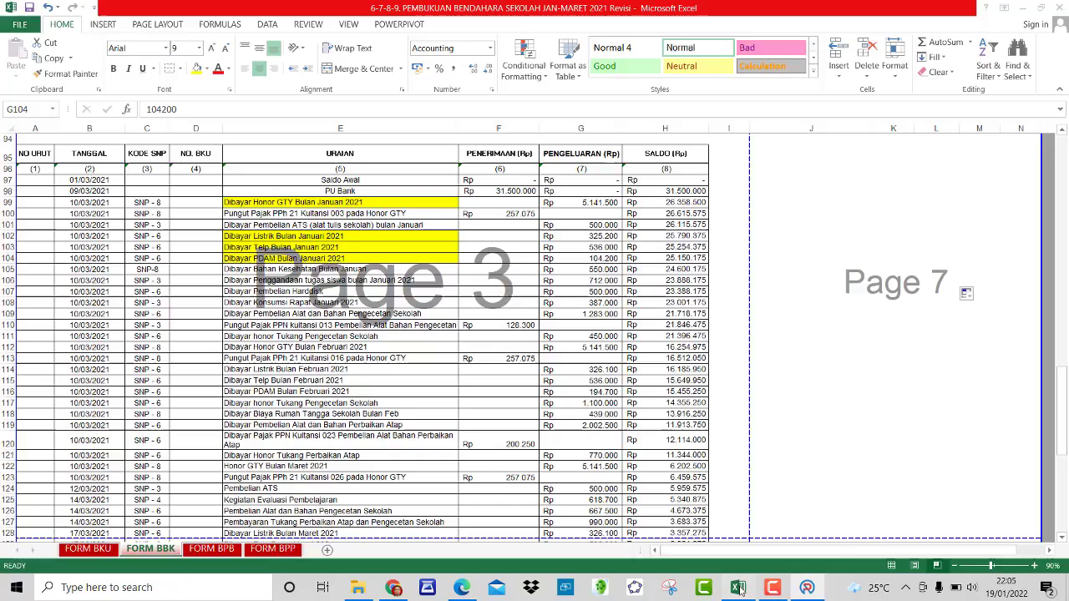
pyautogui.click(806, 587)
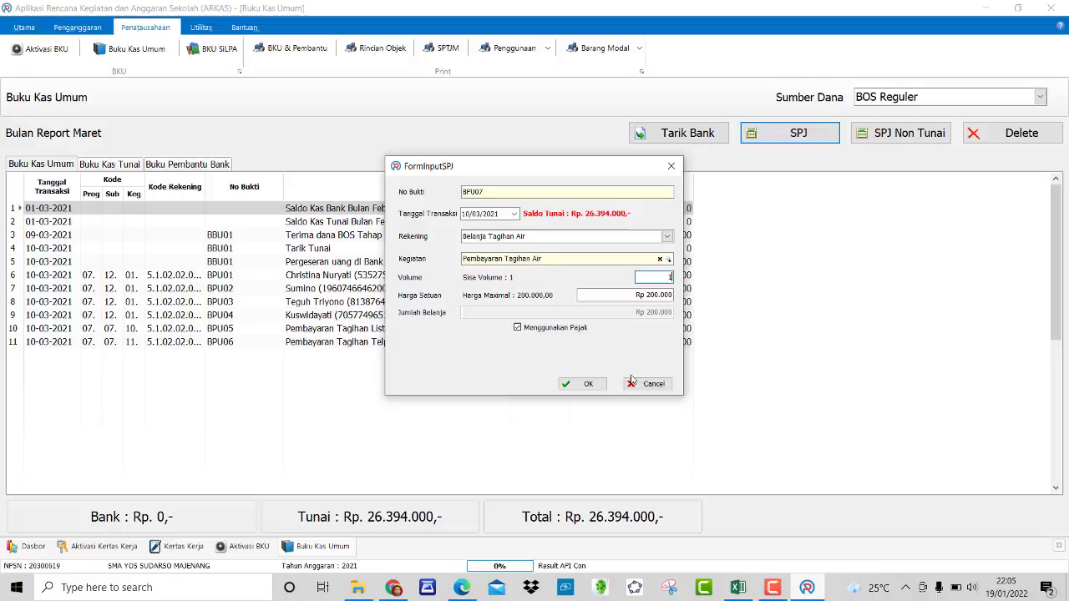
pyautogui.click(648, 297)
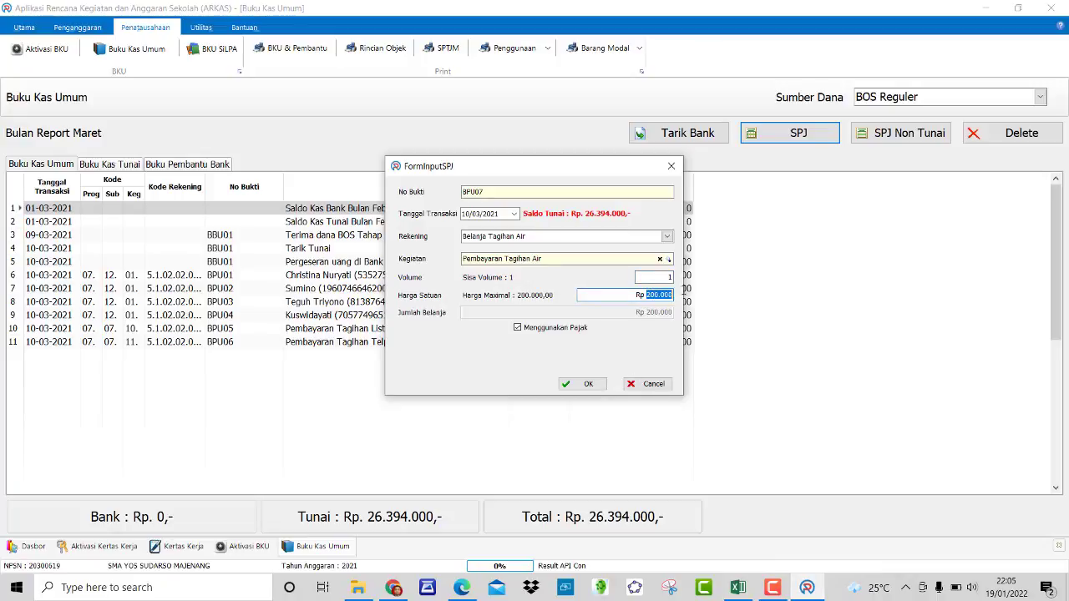
pyautogui.write('104200')
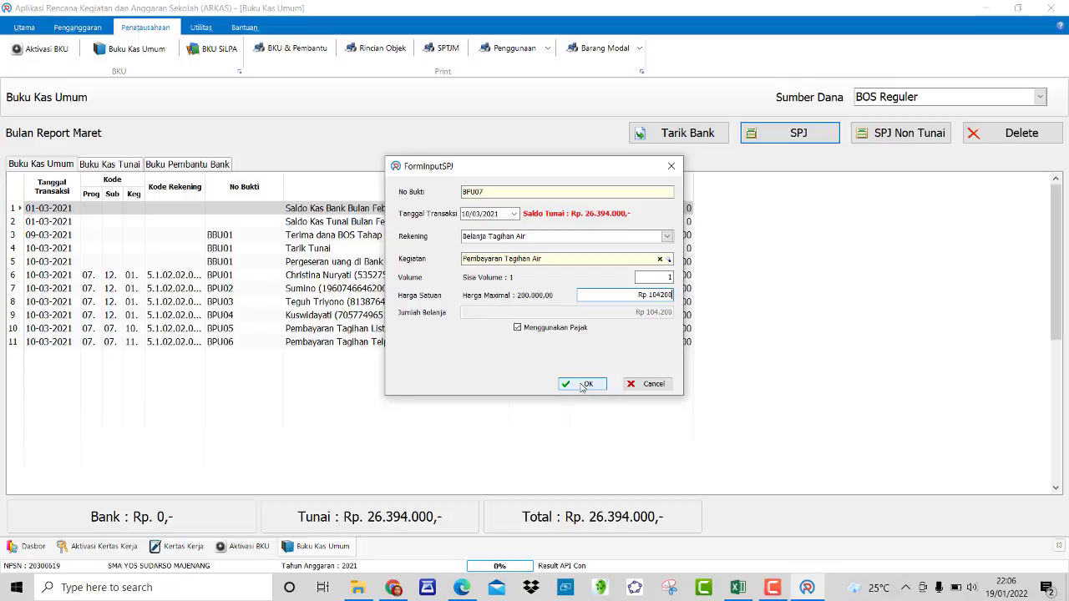
# Step: Save BPU07, lowering Tunai and Total to Rp 26.289.800
pyautogui.click(582, 385)
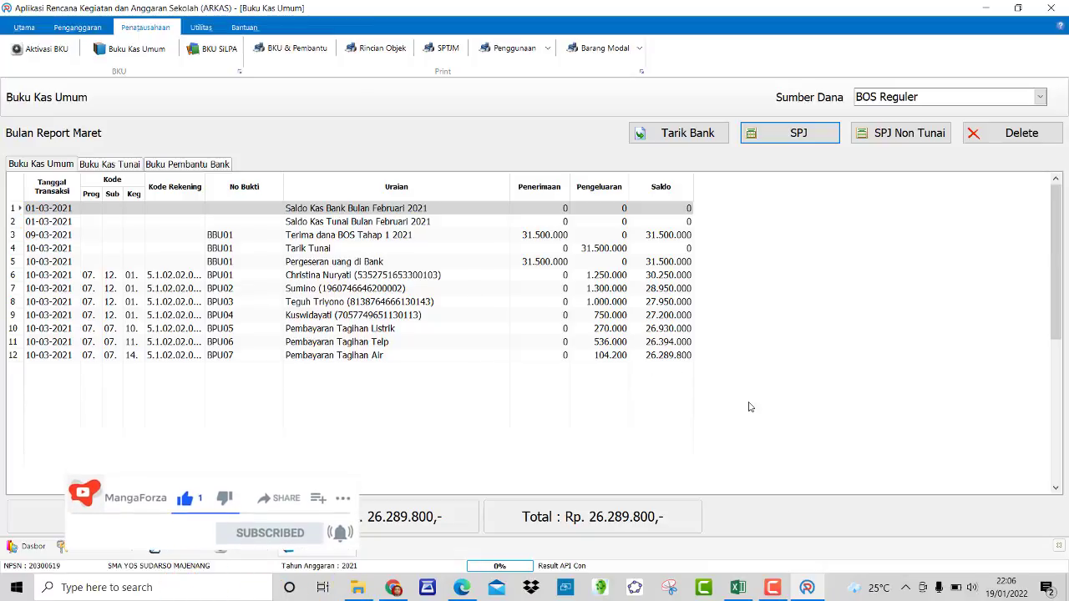
pyautogui.click(773, 587)
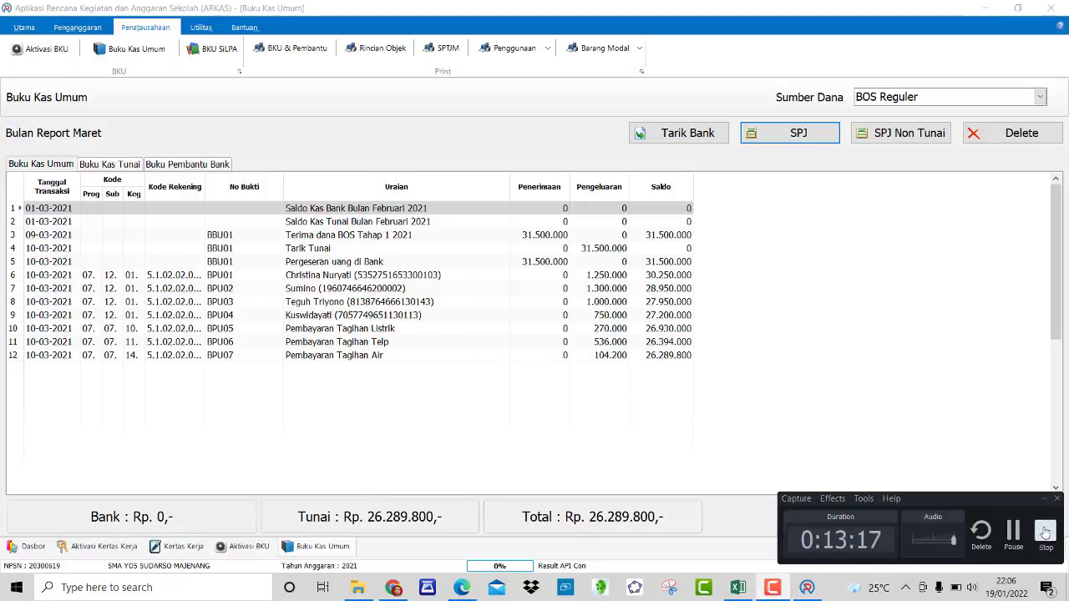